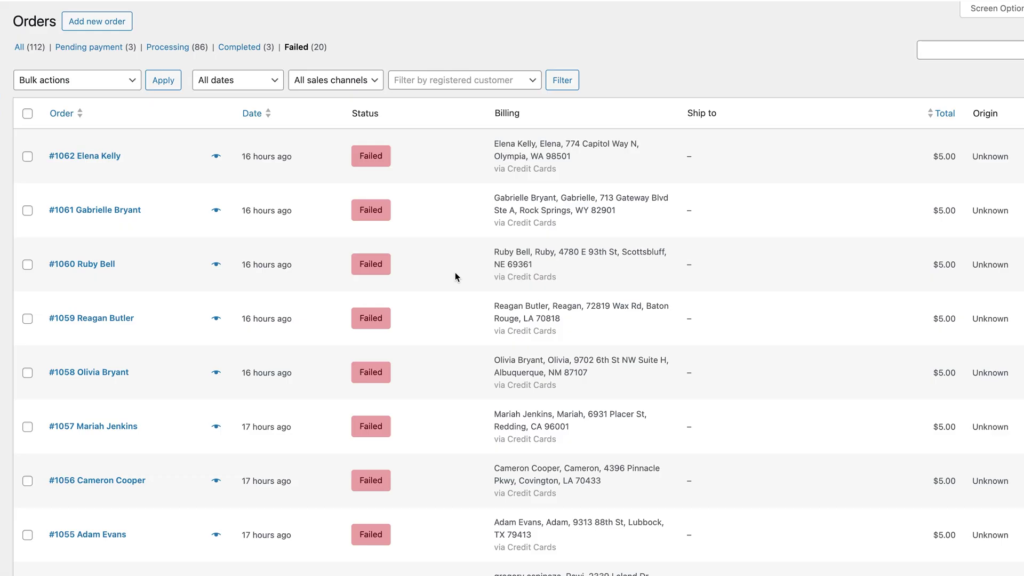
Scroll the orders list and open a failed PayPal order's details
{"action": "scroll", "coordinate": [456, 272], "scroll_direction": "down", "scroll_amount": 2}
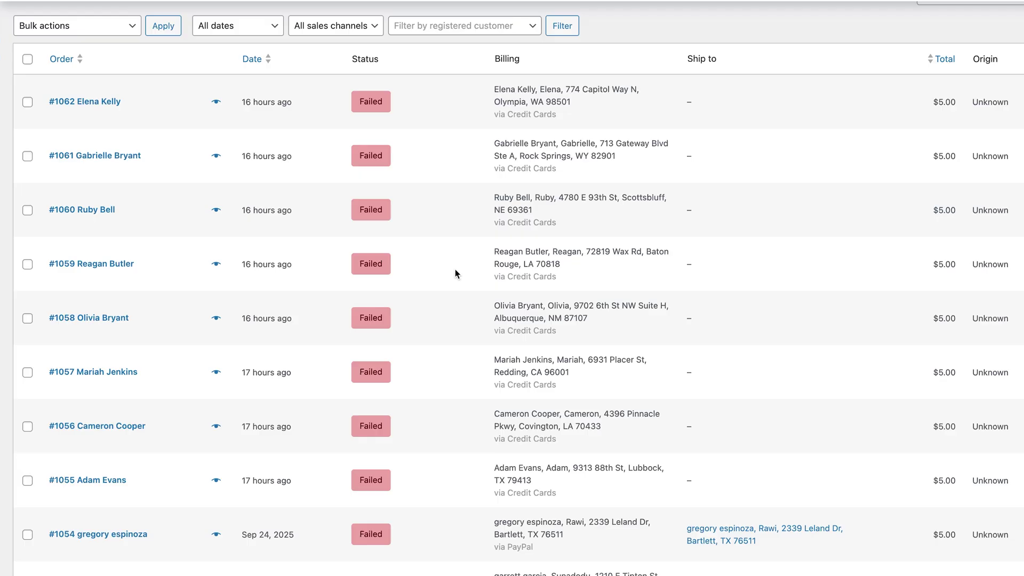
{"action": "scroll", "coordinate": [456, 273], "scroll_direction": "up", "scroll_amount": 1}
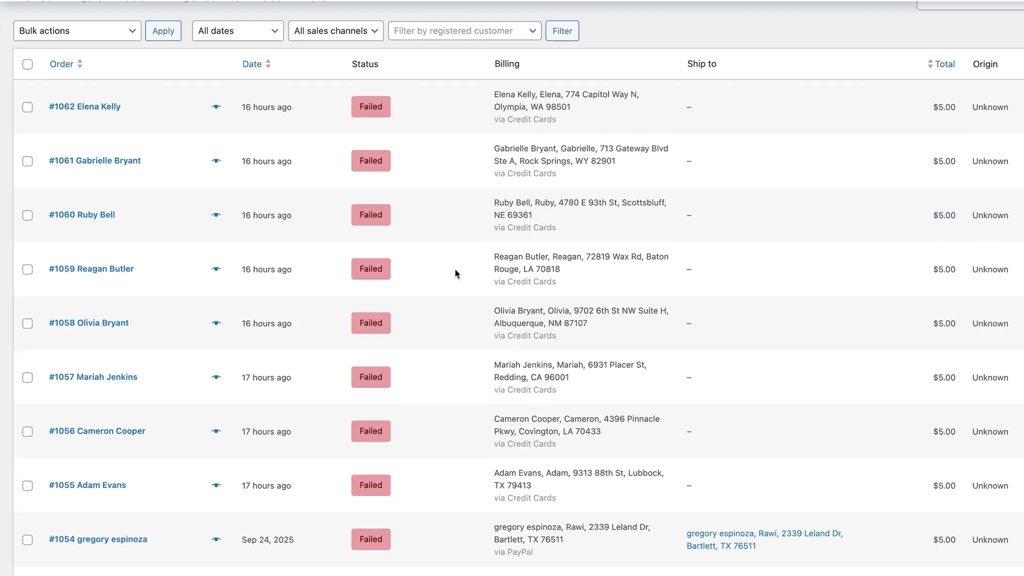
{"action": "scroll", "coordinate": [455, 274], "scroll_direction": "down", "scroll_amount": 3}
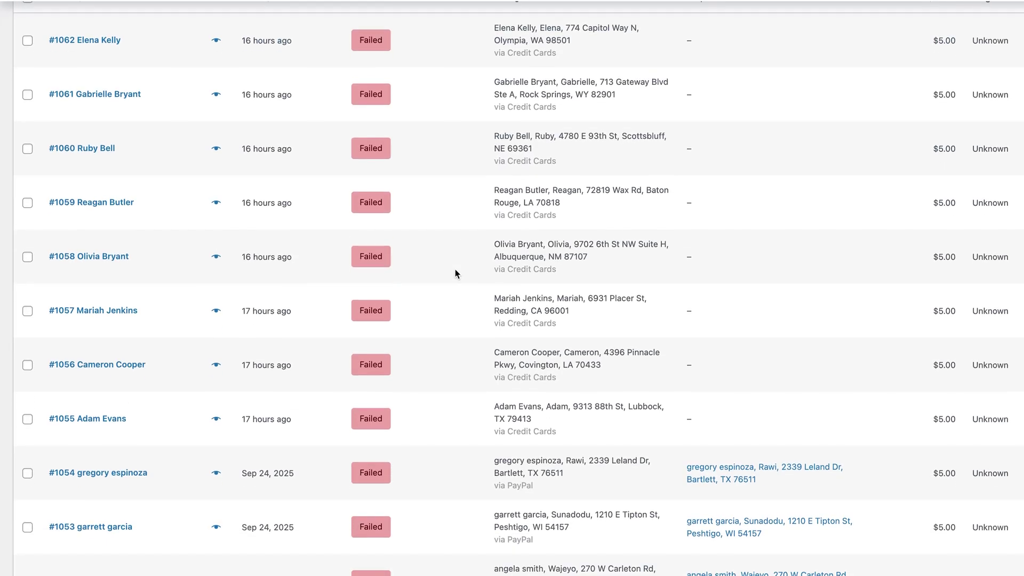
{"action": "scroll", "coordinate": [455, 273], "scroll_direction": "down", "scroll_amount": 3}
{"action": "scroll", "coordinate": [456, 273], "scroll_direction": "down", "scroll_amount": 4}
{"action": "scroll", "coordinate": [463, 288], "scroll_direction": "down", "scroll_amount": 1}
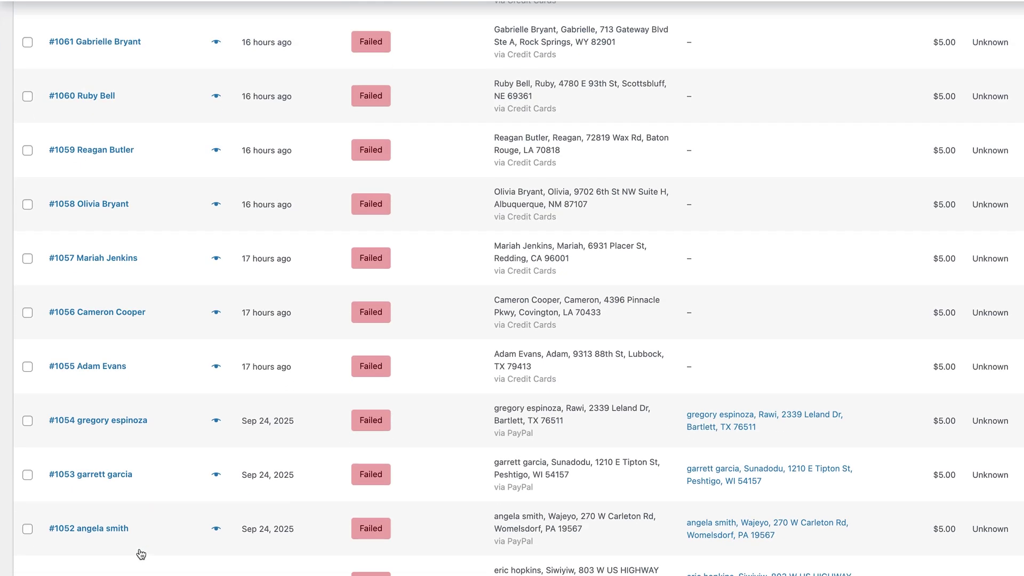
{"action": "scroll", "coordinate": [131, 528], "scroll_direction": "down", "scroll_amount": 2}
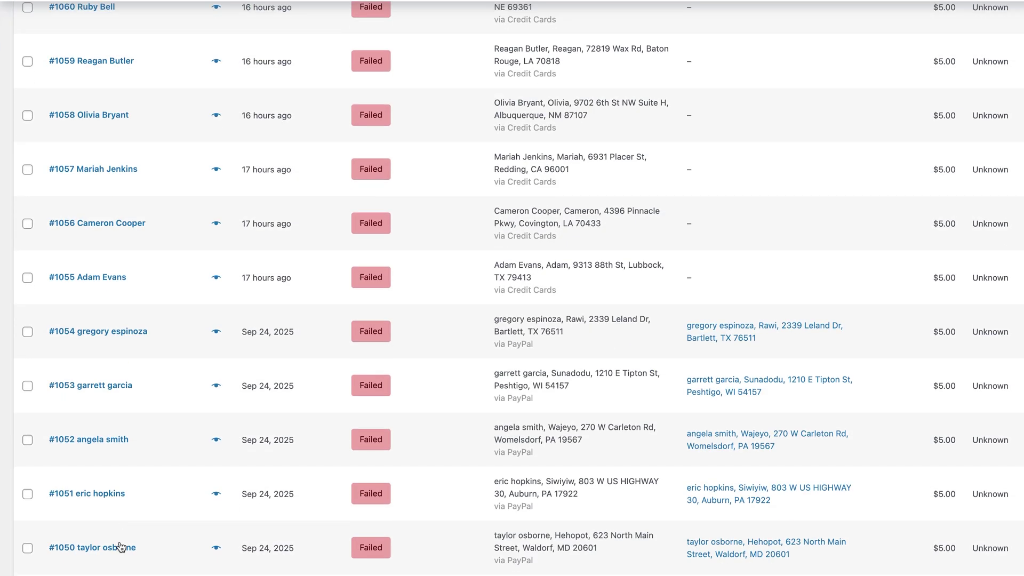
{"action": "left_click", "coordinate": [125, 550]}
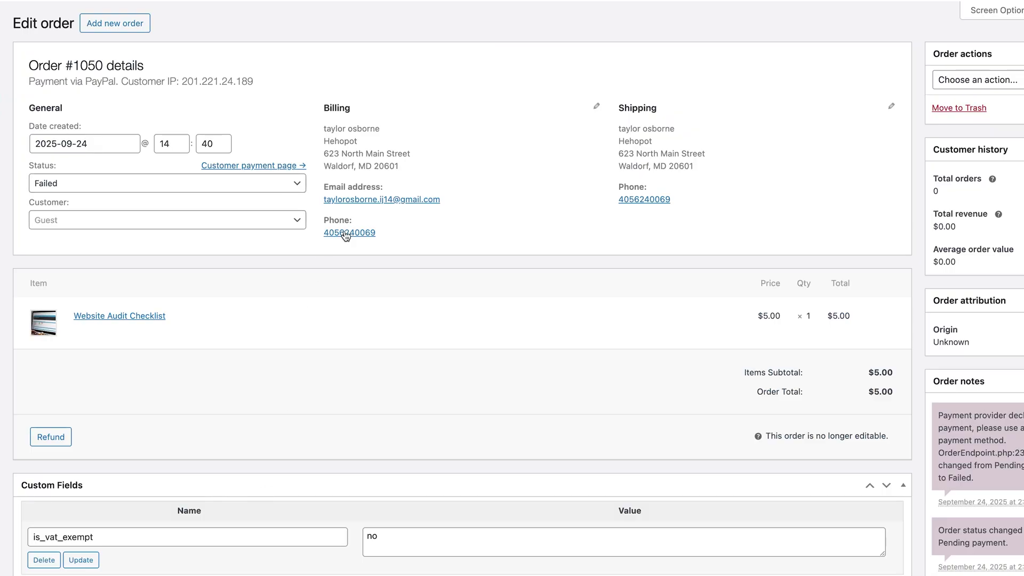
Highlight the billing name, shipping address and endpoint file reference in the failure note
{"action": "left_click_drag", "start_coordinate": [332, 129], "coordinate": [367, 130]}
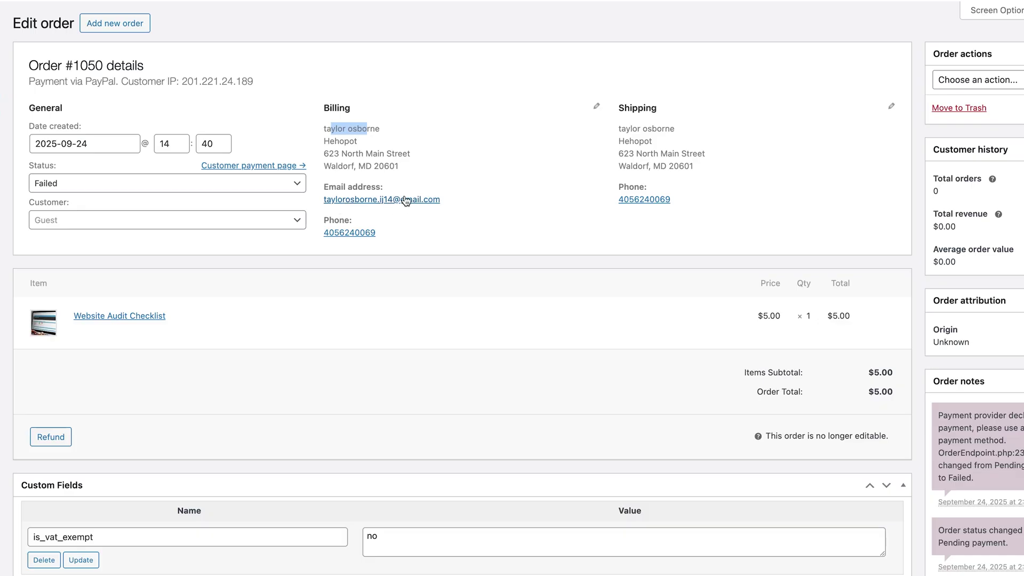
{"action": "left_click", "coordinate": [633, 131]}
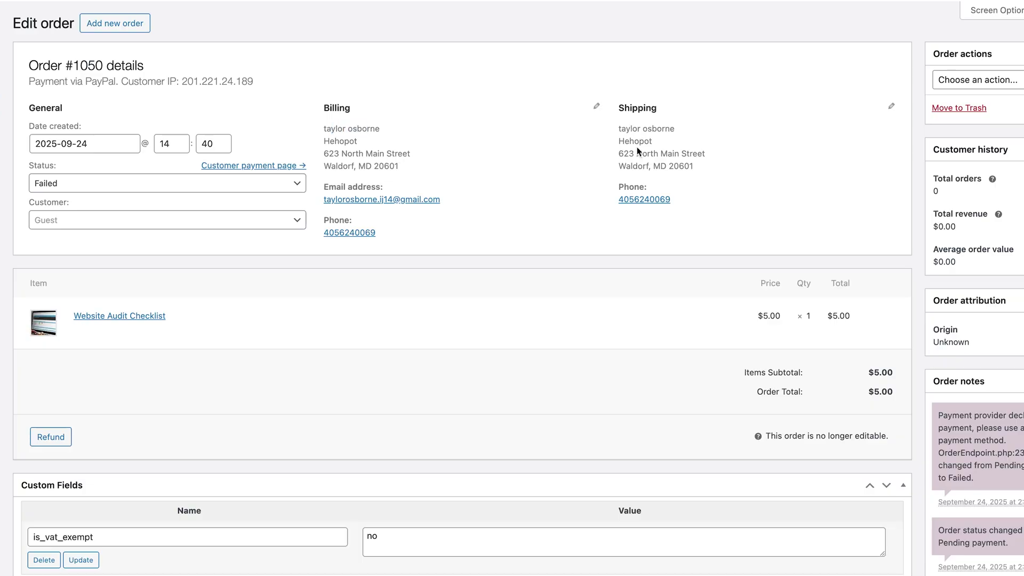
{"action": "left_click_drag", "start_coordinate": [705, 178], "coordinate": [619, 128]}
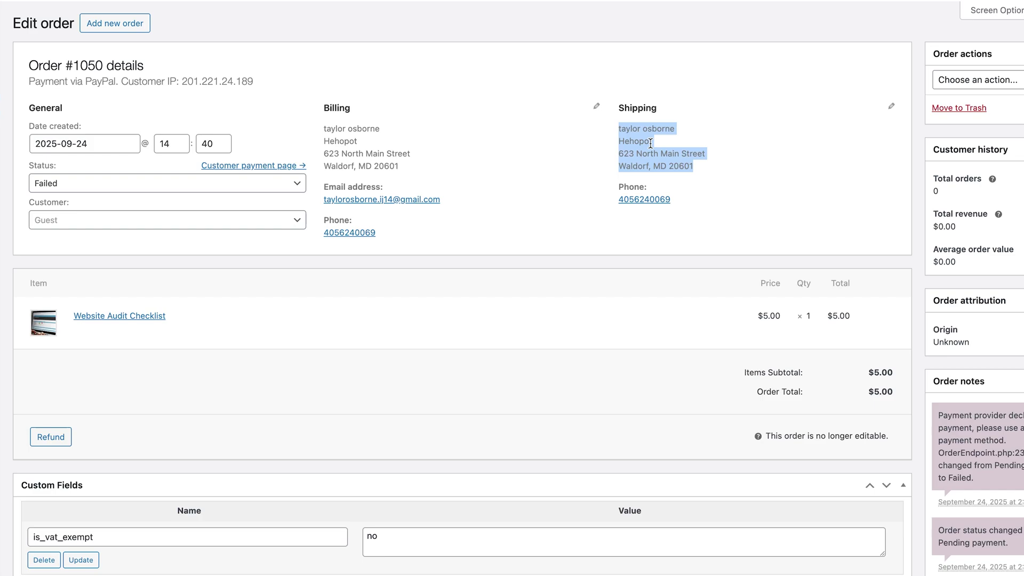
{"action": "left_click", "coordinate": [974, 431]}
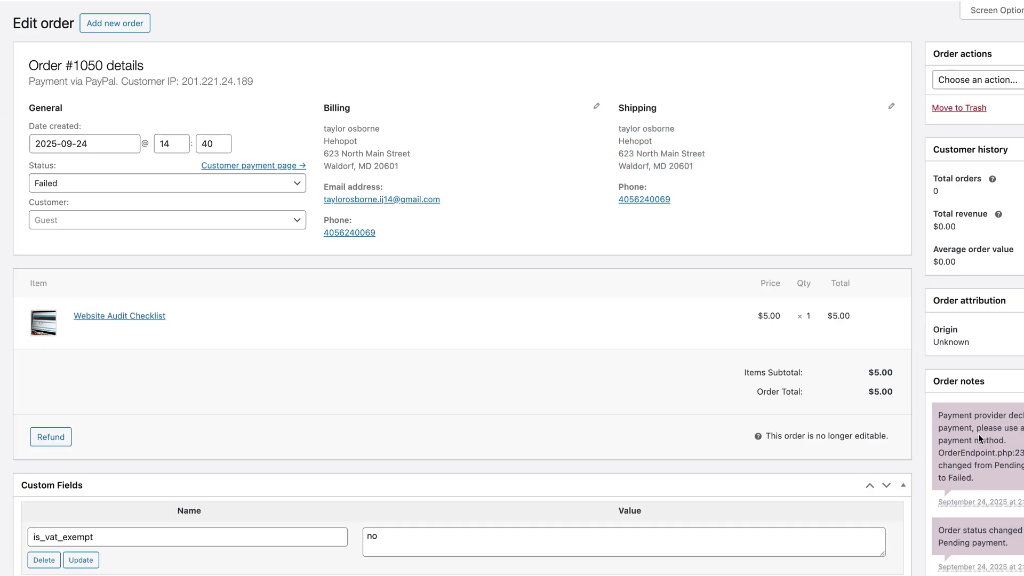
{"action": "scroll", "coordinate": [970, 427], "scroll_direction": "down", "scroll_amount": 1}
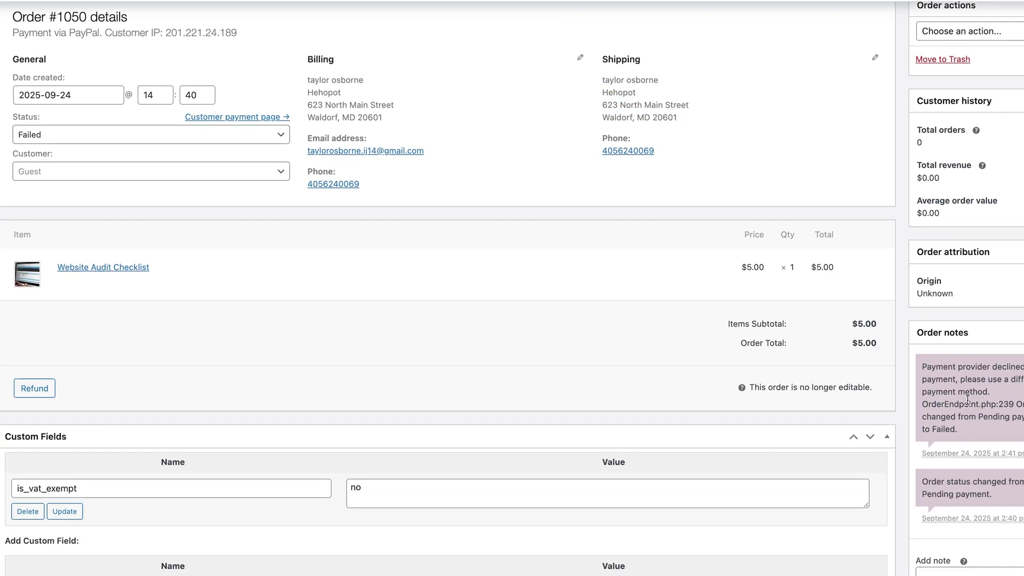
{"action": "left_click_drag", "start_coordinate": [967, 404], "coordinate": [887, 404]}
{"action": "left_click", "coordinate": [967, 404]}
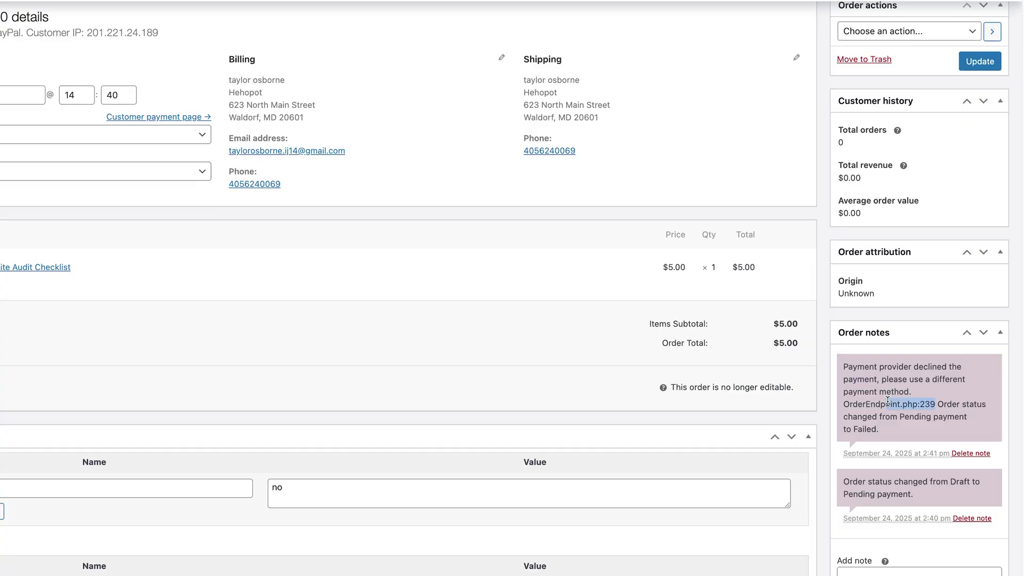
{"action": "left_click_drag", "start_coordinate": [888, 404], "coordinate": [883, 404]}
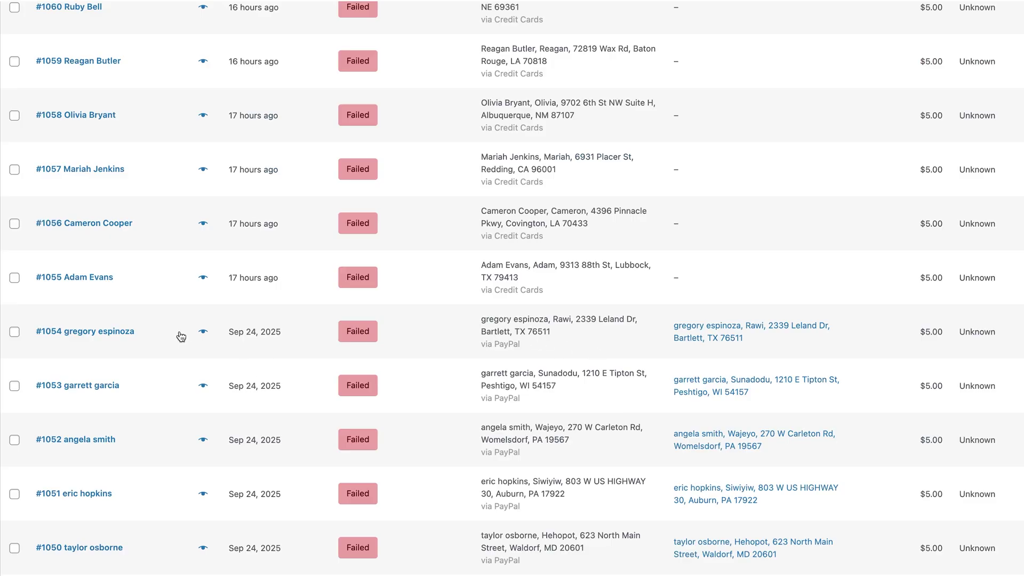
Open another failed PayPal order and highlight its customer IP address
{"action": "scroll", "coordinate": [182, 337], "scroll_direction": "down", "scroll_amount": 2}
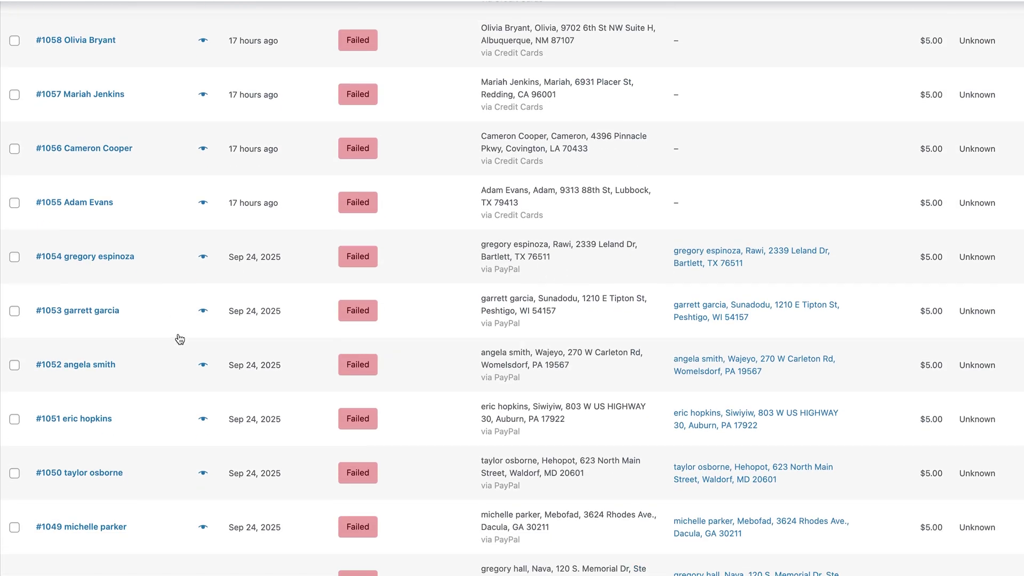
{"action": "left_click", "coordinate": [111, 420]}
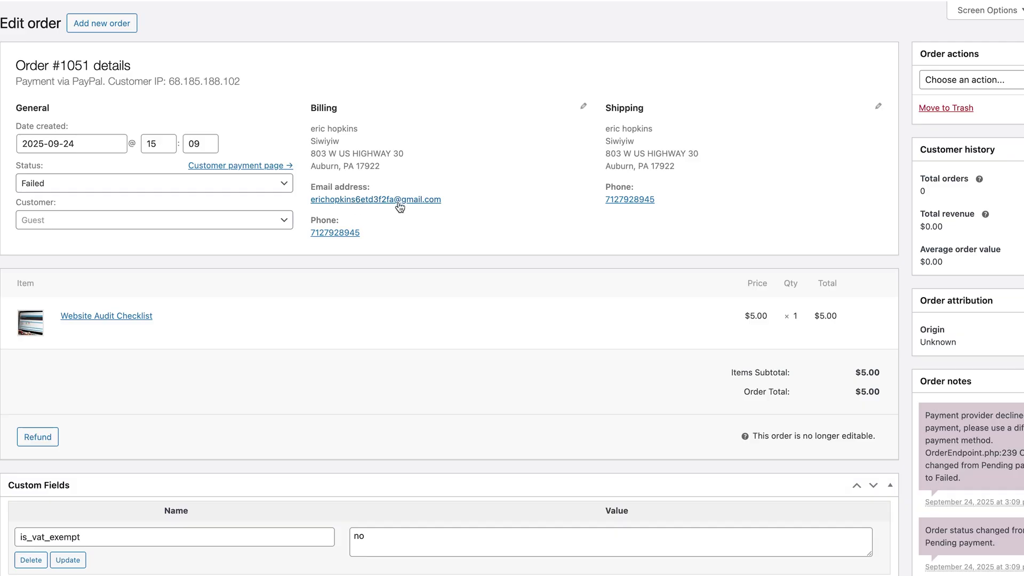
{"action": "left_click_drag", "start_coordinate": [242, 83], "coordinate": [168, 83]}
{"action": "left_click", "coordinate": [216, 113]}
{"action": "left_click_drag", "start_coordinate": [243, 83], "coordinate": [168, 82]}
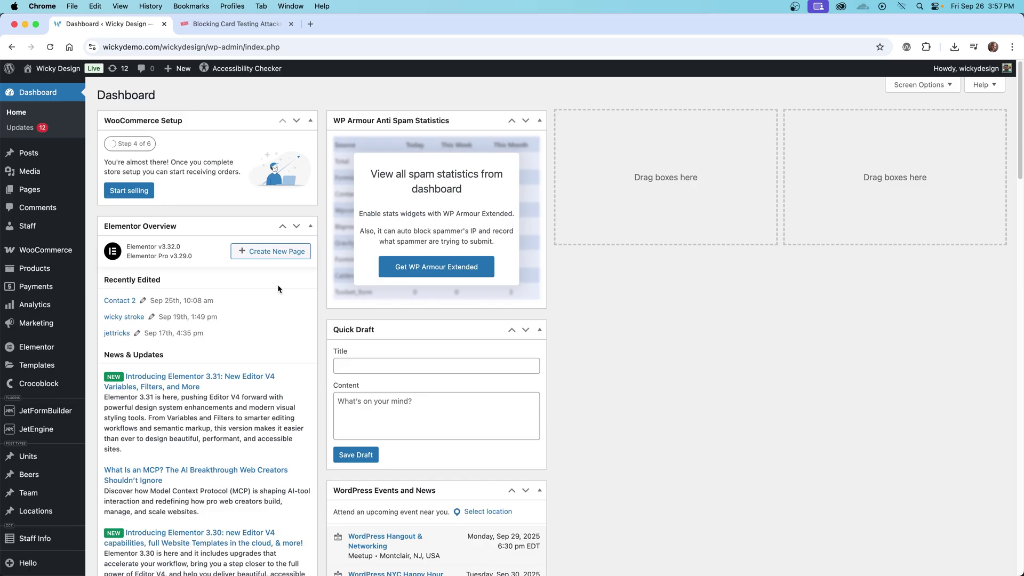
Enable Rate limit Checkout under WooCommerce Settings > Advanced > Features and save changes
{"action": "mouse_move", "coordinate": [68, 261]}
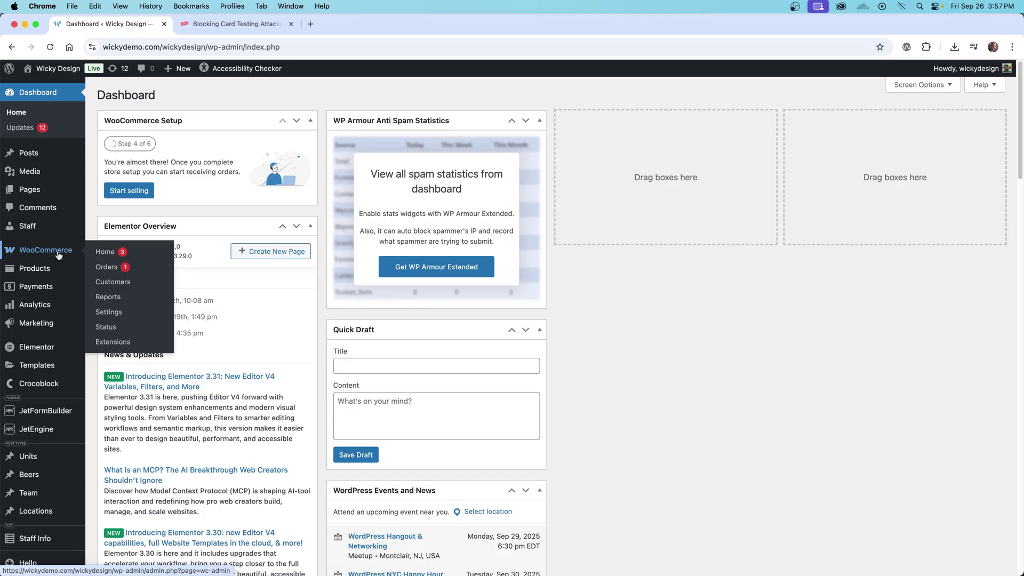
{"action": "left_click", "coordinate": [121, 316]}
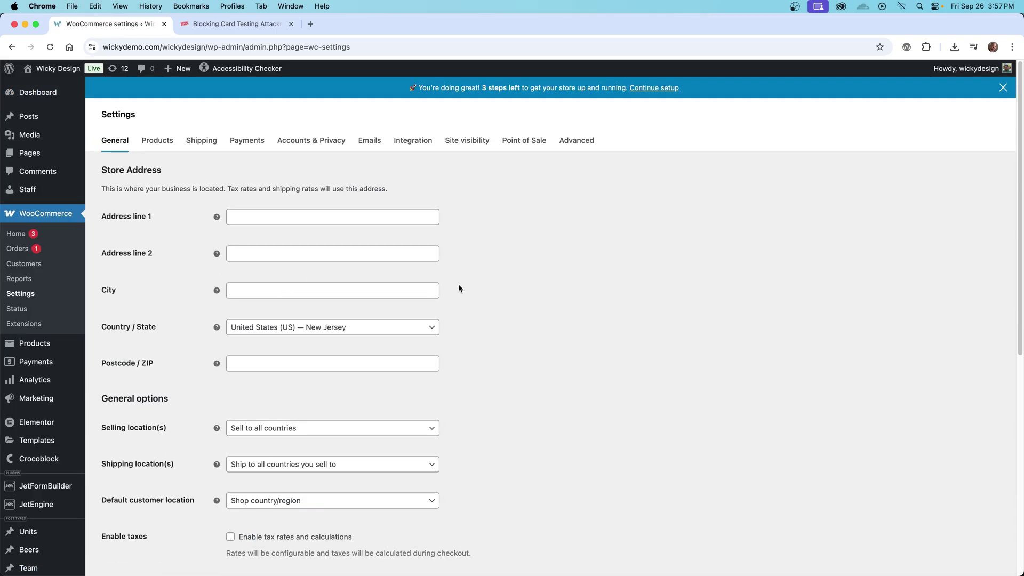
{"action": "left_click", "coordinate": [581, 142]}
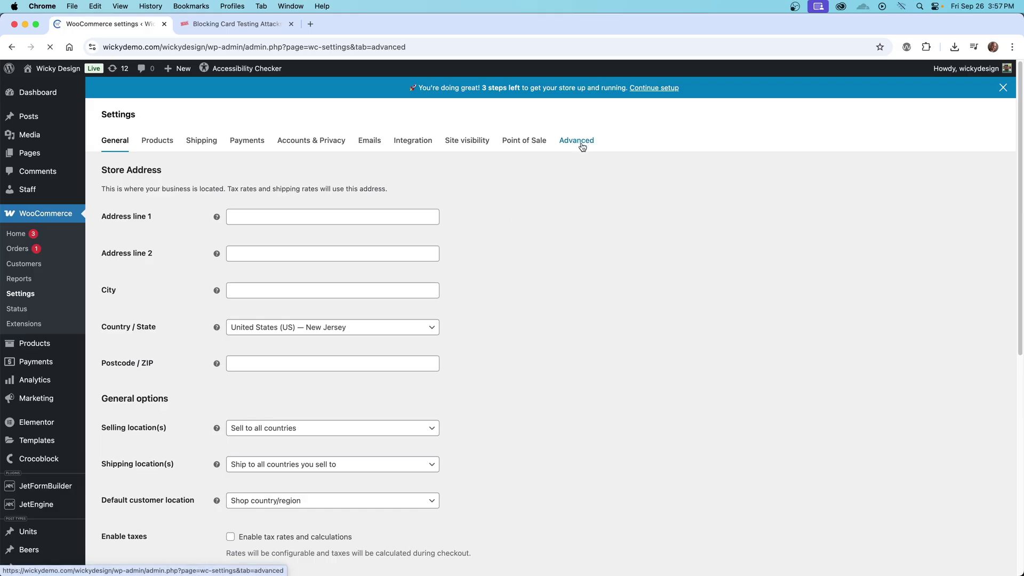
{"action": "left_click", "coordinate": [433, 167]}
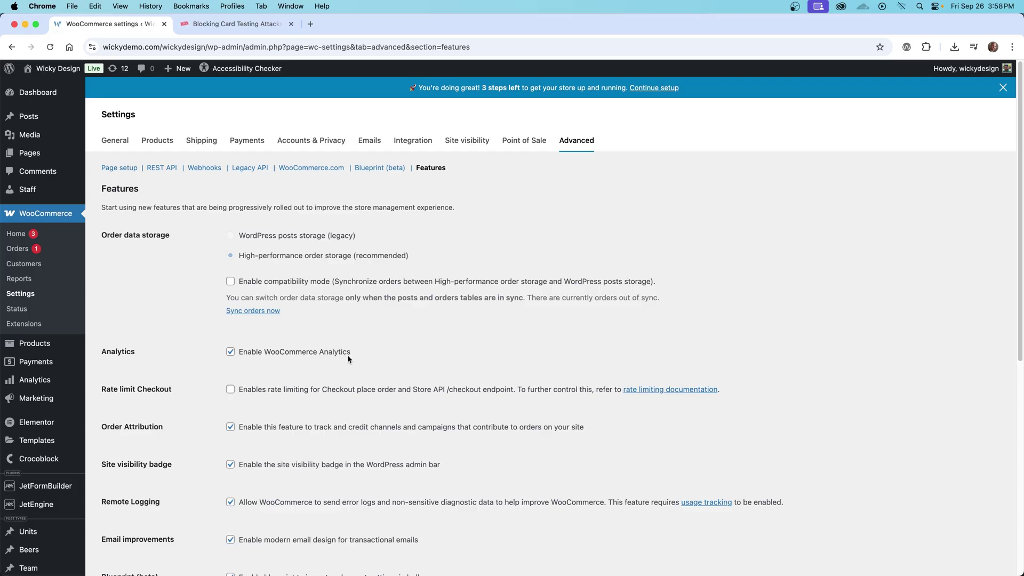
{"action": "left_click", "coordinate": [231, 390]}
{"action": "left_click_drag", "start_coordinate": [447, 389], "coordinate": [537, 389]}
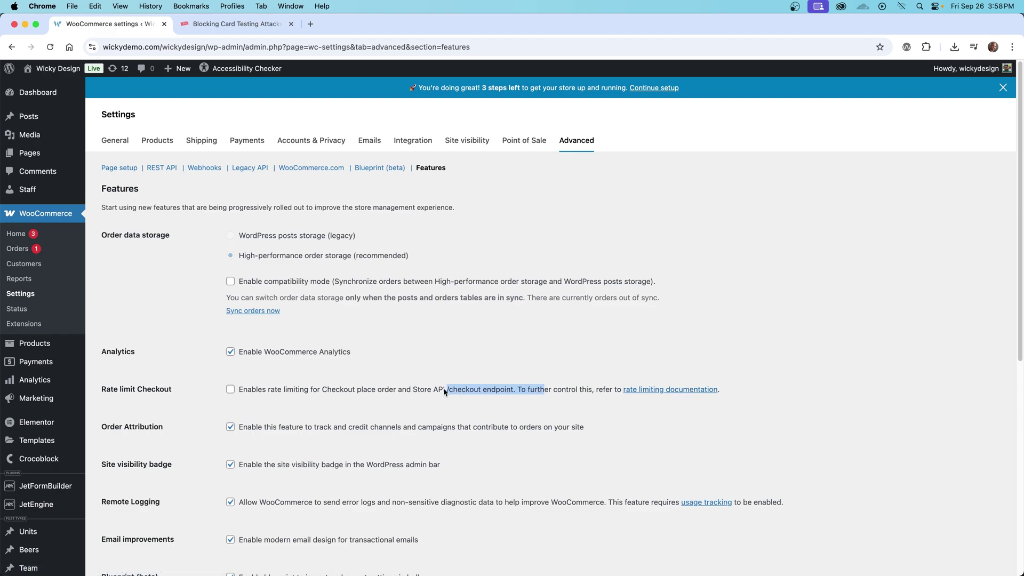
{"action": "left_click", "coordinate": [411, 389]}
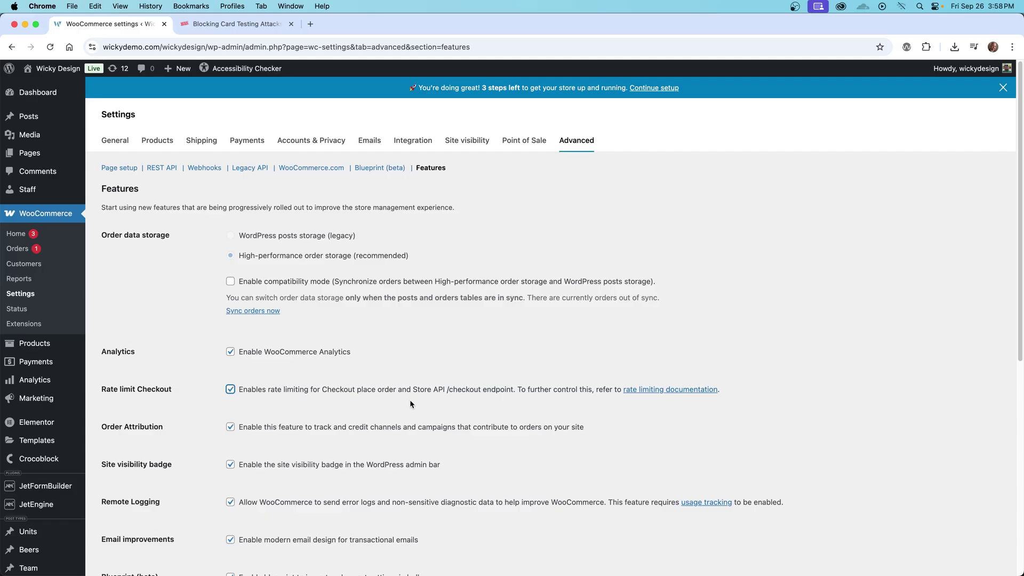
{"action": "scroll", "coordinate": [411, 404], "scroll_direction": "down", "scroll_amount": 4}
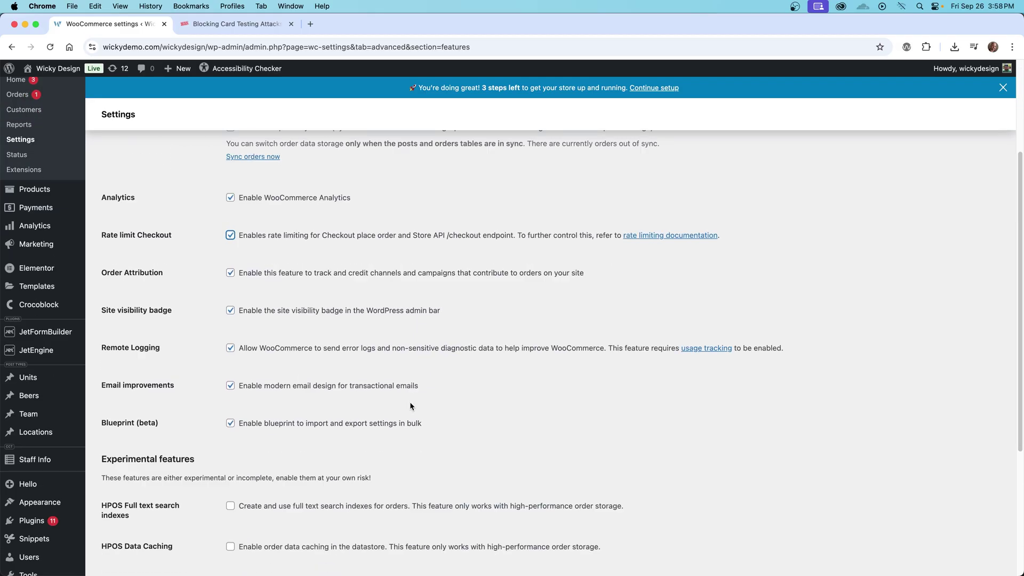
{"action": "scroll", "coordinate": [410, 402], "scroll_direction": "down", "scroll_amount": 4}
{"action": "left_click", "coordinate": [150, 536]}
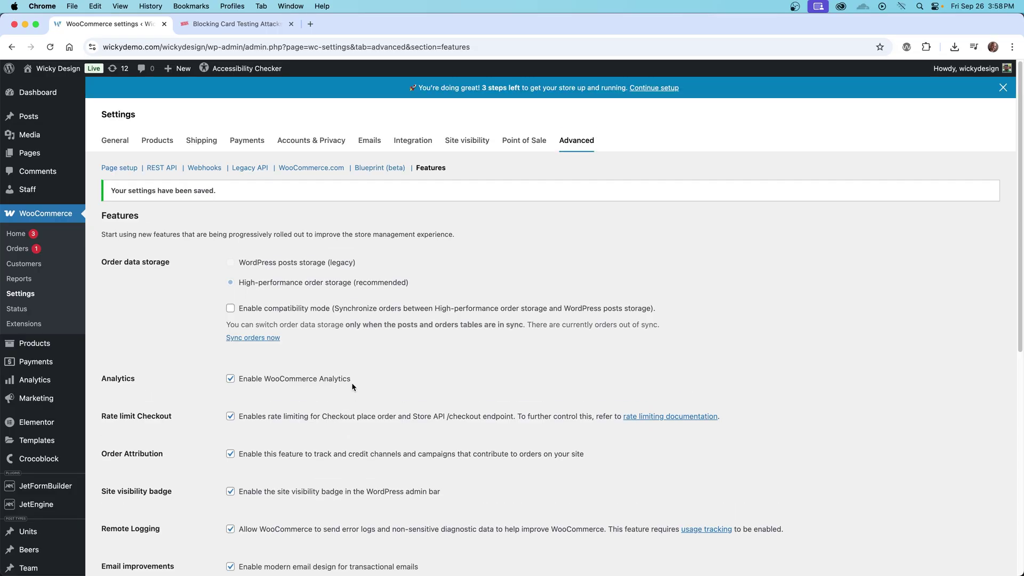
{"action": "scroll", "coordinate": [357, 349], "scroll_direction": "down", "scroll_amount": 1}
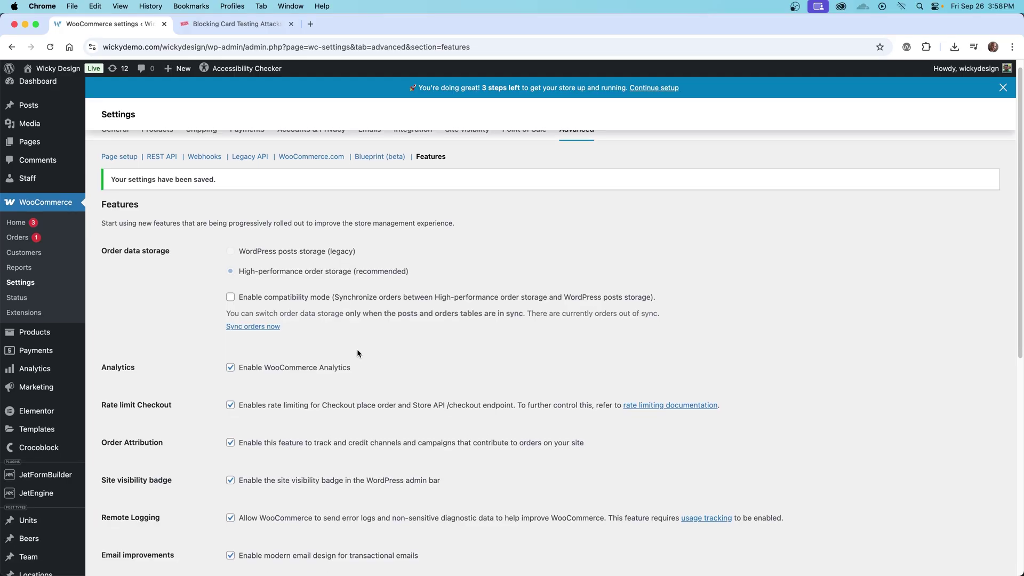
Switch to the card testing attacks article and scroll into its content
{"action": "left_click", "coordinate": [249, 26]}
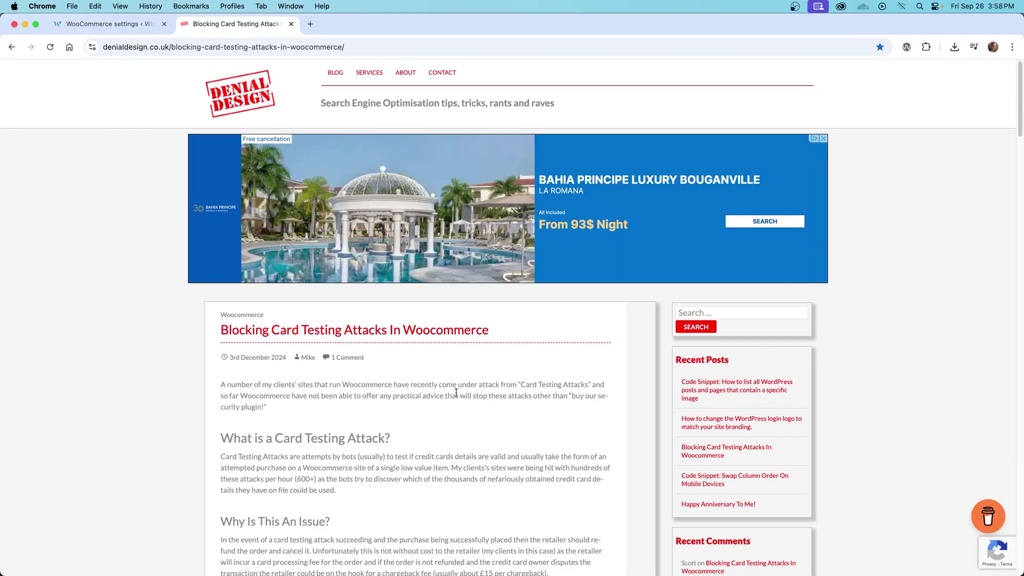
{"action": "scroll", "coordinate": [137, 356], "scroll_direction": "down", "scroll_amount": 1}
{"action": "scroll", "coordinate": [138, 358], "scroll_direction": "down", "scroll_amount": 6}
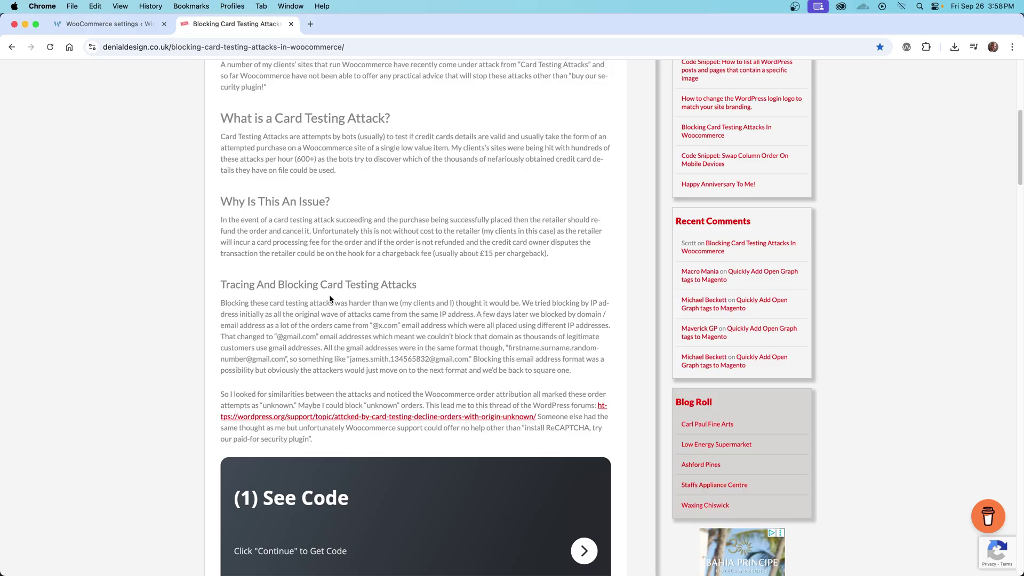
{"action": "left_click_drag", "start_coordinate": [333, 289], "coordinate": [406, 283]}
{"action": "left_click", "coordinate": [349, 343]}
Select the second checkout-blocking code block, then open the Code Snippets plugin page
{"action": "scroll", "coordinate": [349, 343], "scroll_direction": "down", "scroll_amount": 6}
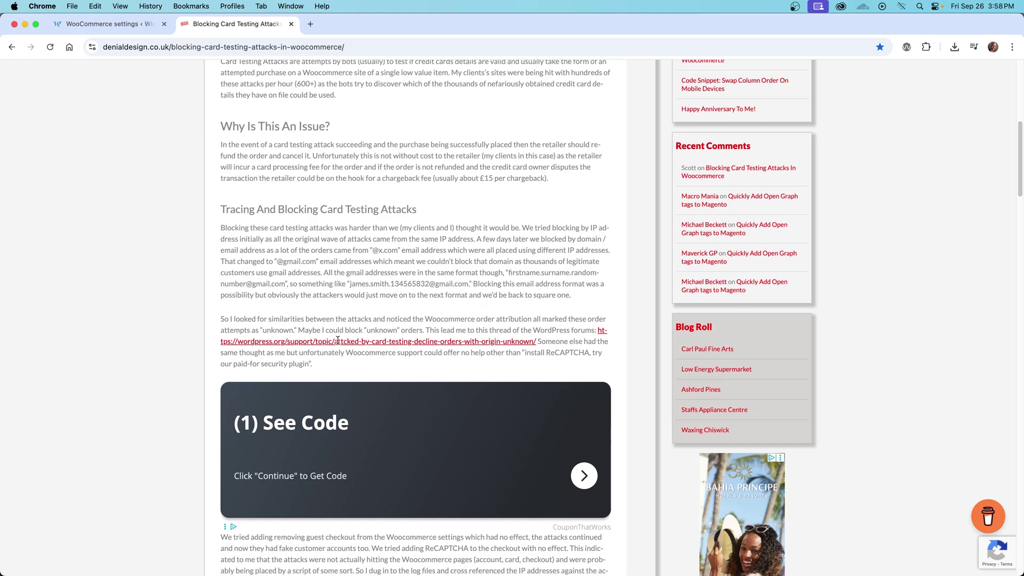
{"action": "scroll", "coordinate": [337, 339], "scroll_direction": "down", "scroll_amount": 3}
{"action": "scroll", "coordinate": [185, 387], "scroll_direction": "down", "scroll_amount": 10}
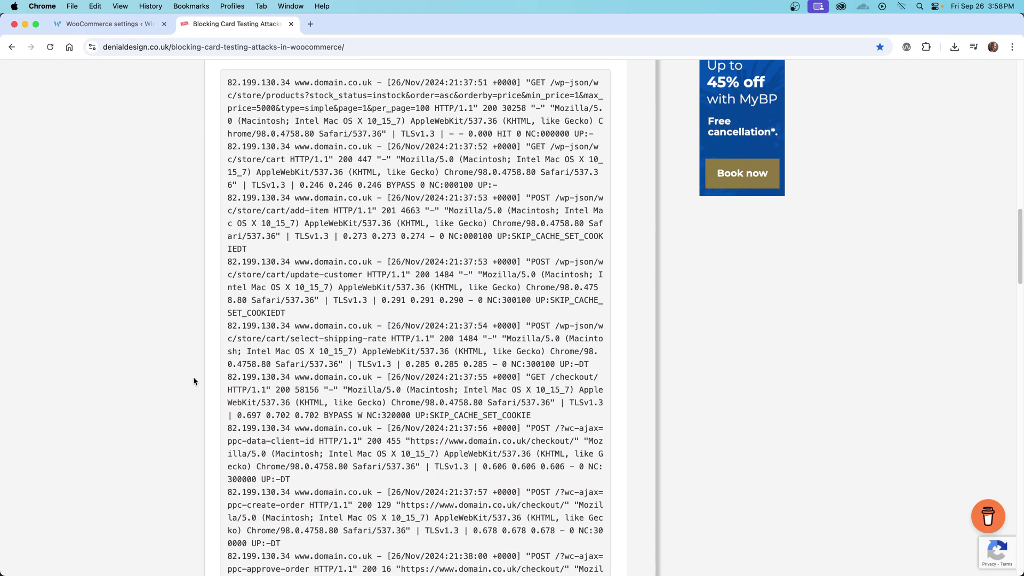
{"action": "scroll", "coordinate": [194, 381], "scroll_direction": "down", "scroll_amount": 10}
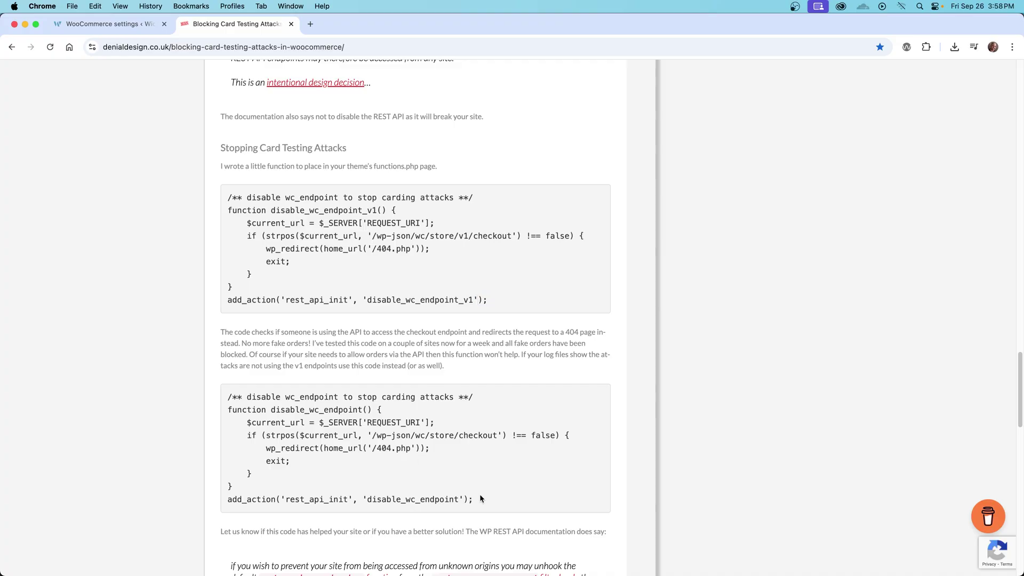
{"action": "left_click_drag", "start_coordinate": [482, 500], "coordinate": [228, 396]}
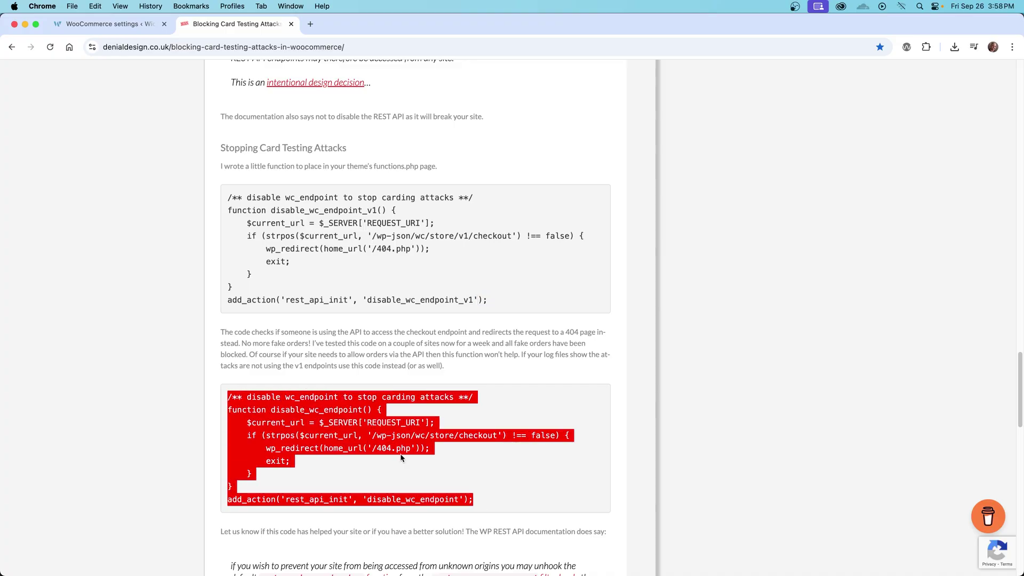
{"action": "left_click", "coordinate": [410, 472]}
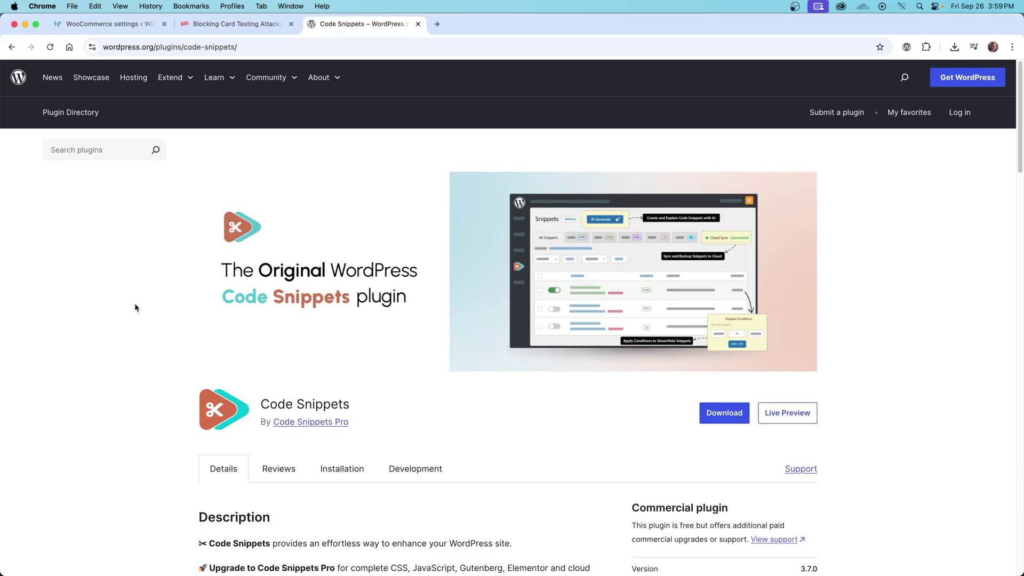
{"action": "scroll", "coordinate": [135, 303], "scroll_direction": "down", "scroll_amount": 1}
{"action": "scroll", "coordinate": [134, 303], "scroll_direction": "up", "scroll_amount": 1}
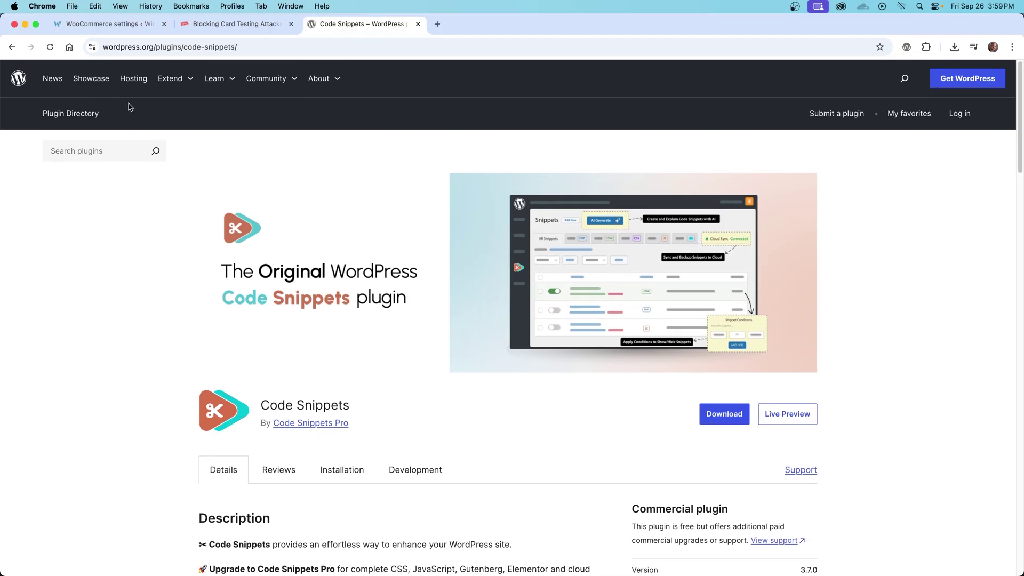
Back in WP admin, open the Snippets list and edit Block Bot Card Testing
{"action": "left_click", "coordinate": [123, 27]}
{"action": "mouse_move", "coordinate": [46, 490]}
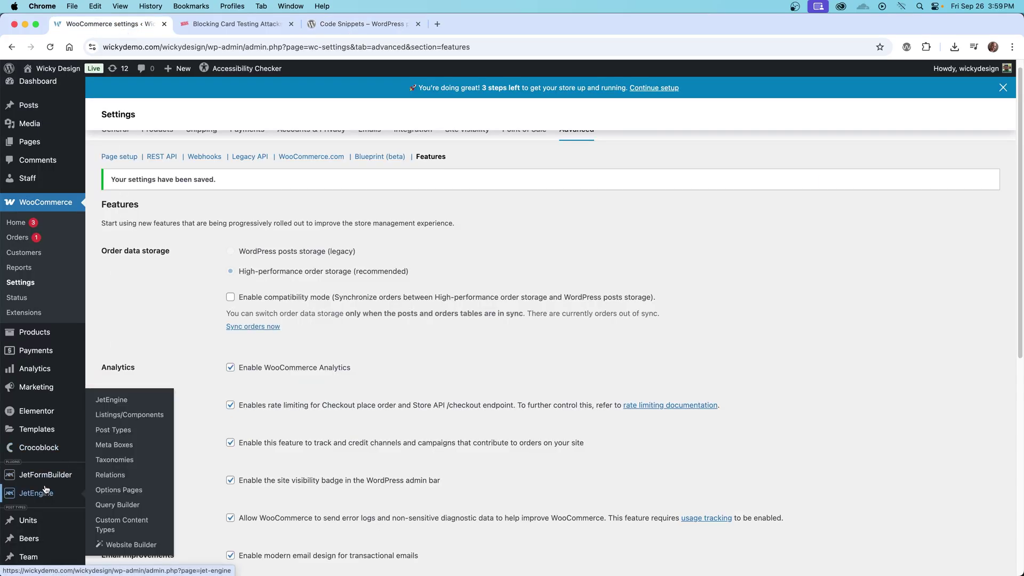
{"action": "scroll", "coordinate": [46, 490], "scroll_direction": "down", "scroll_amount": 5}
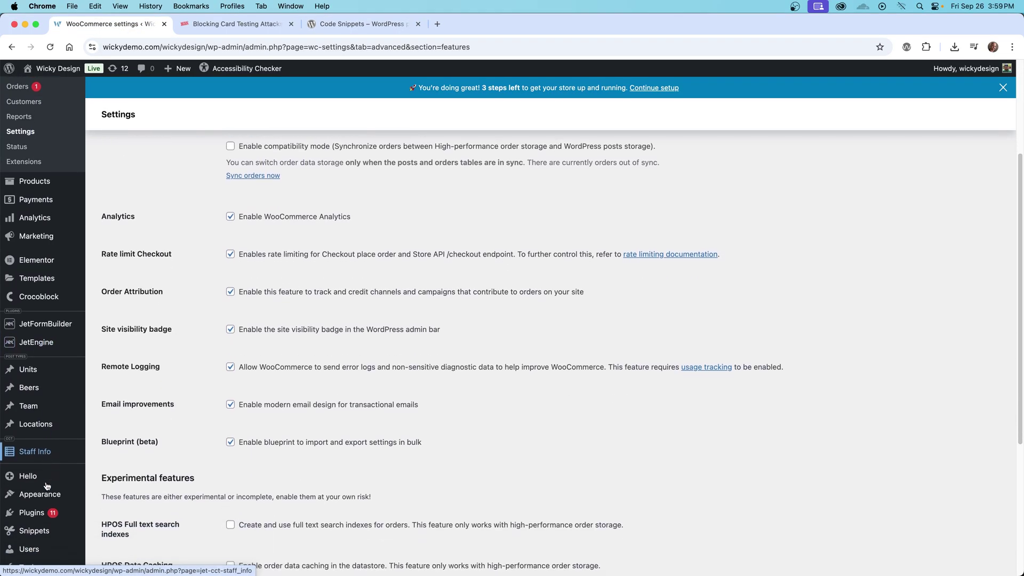
{"action": "left_click", "coordinate": [48, 528]}
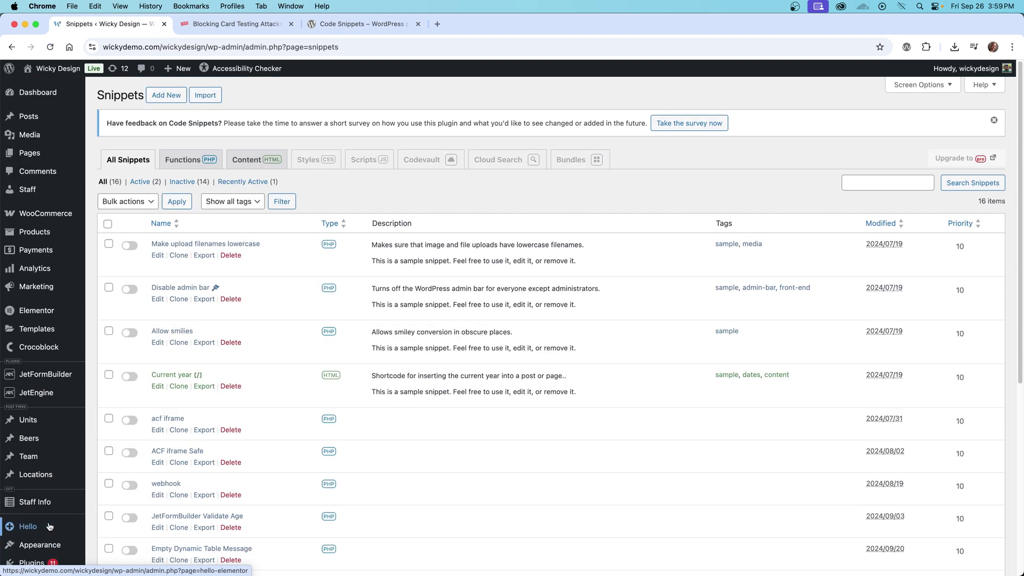
{"action": "scroll", "coordinate": [279, 370], "scroll_direction": "down", "scroll_amount": 6}
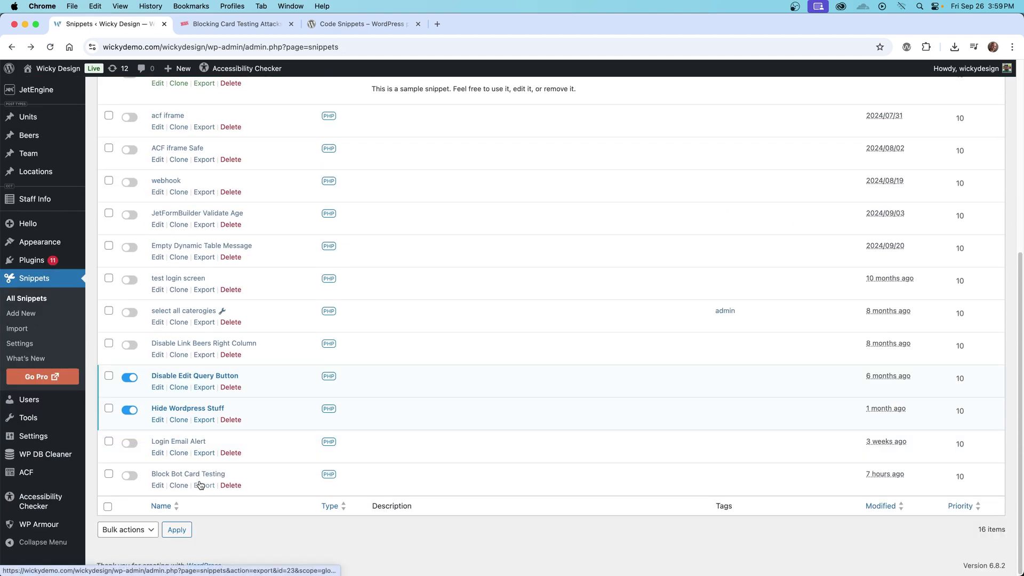
{"action": "scroll", "coordinate": [199, 483], "scroll_direction": "up", "scroll_amount": 6}
{"action": "scroll", "coordinate": [255, 236], "scroll_direction": "down", "scroll_amount": 2}
{"action": "scroll", "coordinate": [255, 236], "scroll_direction": "down", "scroll_amount": 5}
{"action": "left_click", "coordinate": [213, 475]}
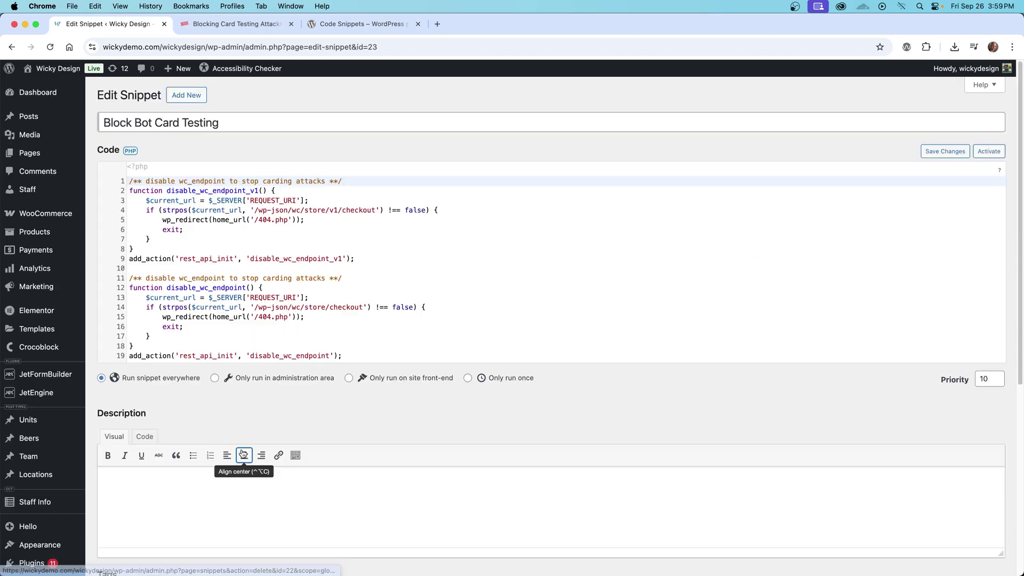
Compare the snippet code with the article and mark the v1 checkout path on line 4
{"action": "left_click", "coordinate": [161, 124]}
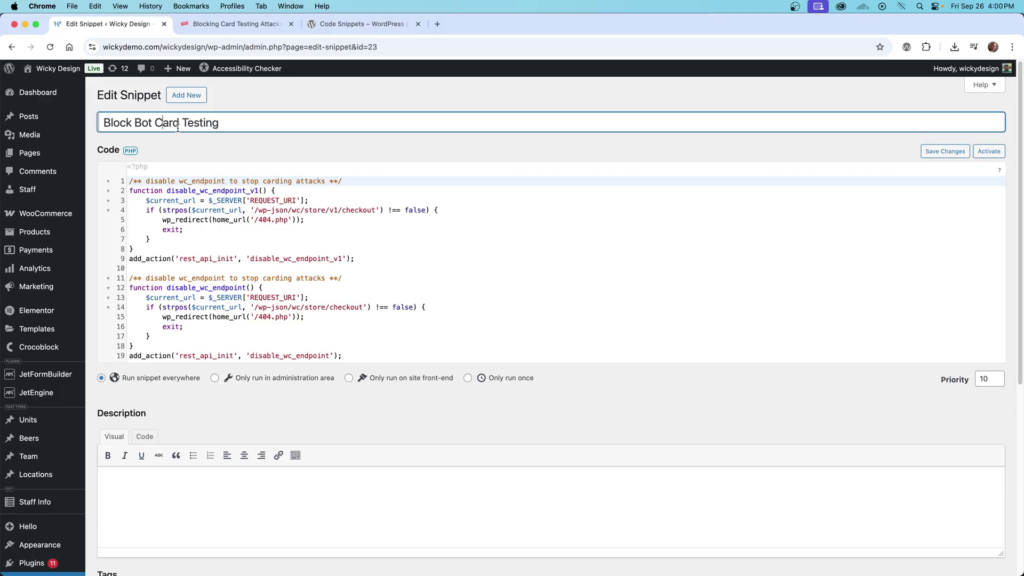
{"action": "left_click", "coordinate": [279, 327]}
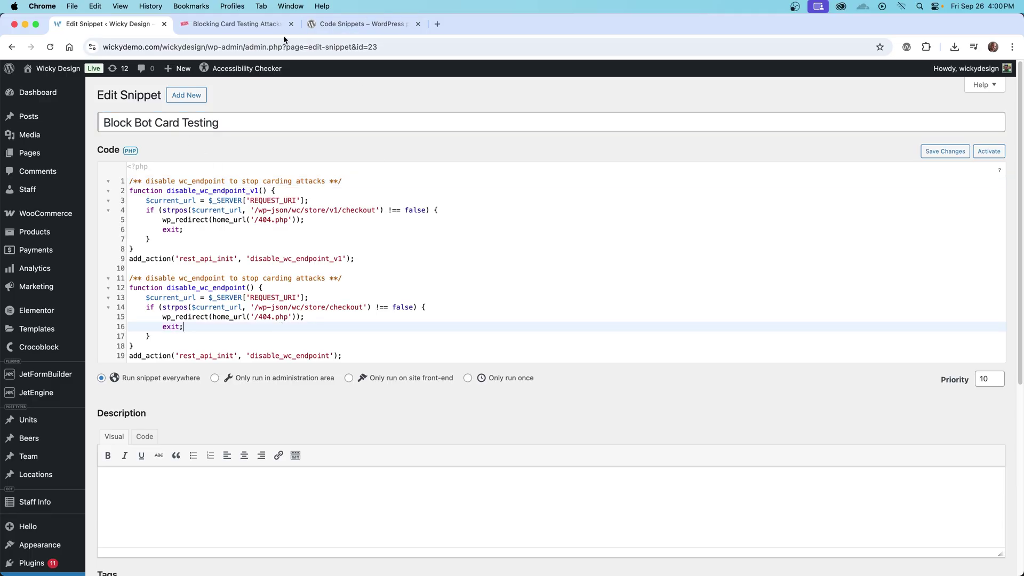
{"action": "left_click", "coordinate": [269, 29]}
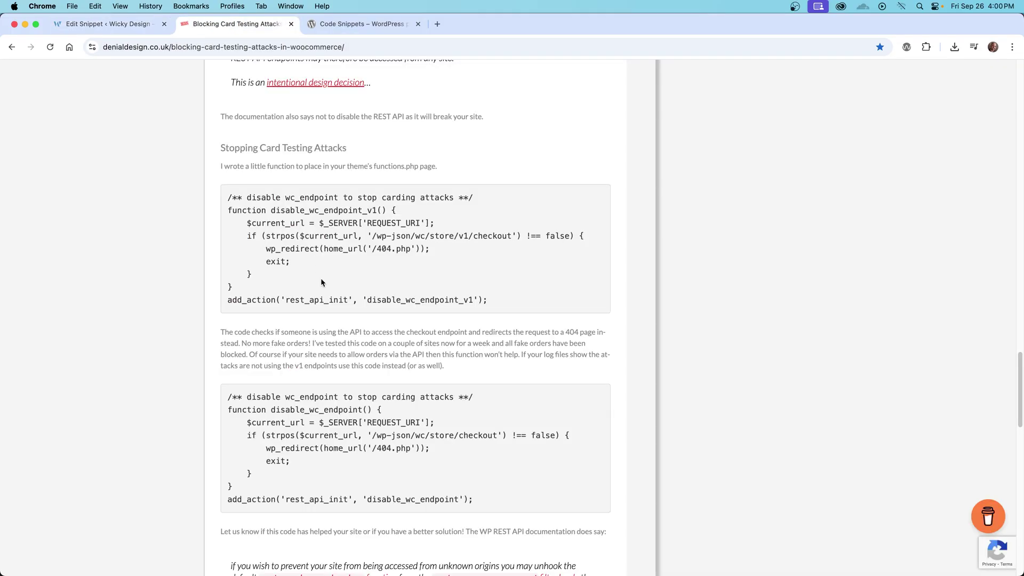
{"action": "left_click", "coordinate": [122, 24]}
{"action": "left_click", "coordinate": [257, 268]}
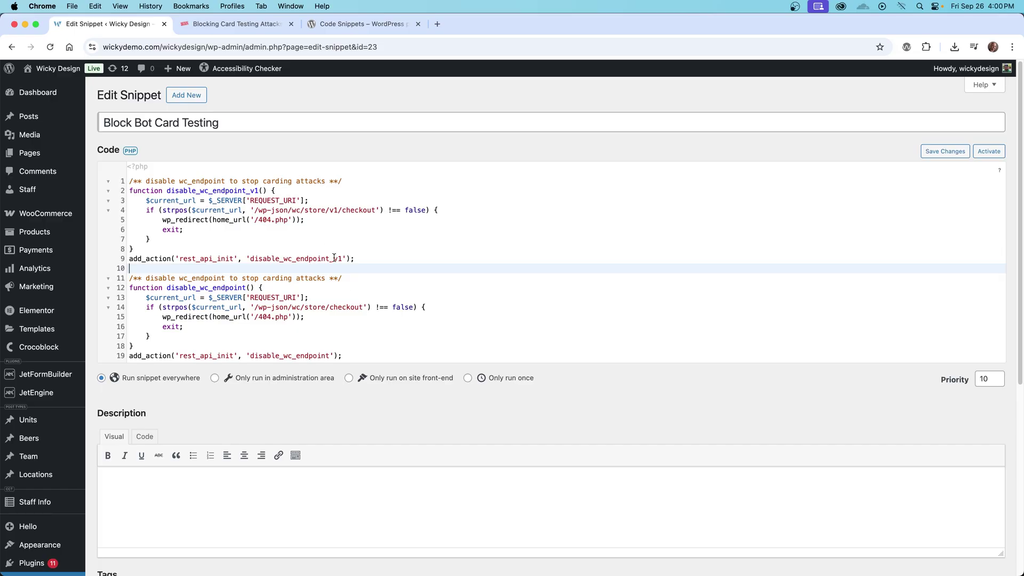
{"action": "left_click", "coordinate": [305, 209]}
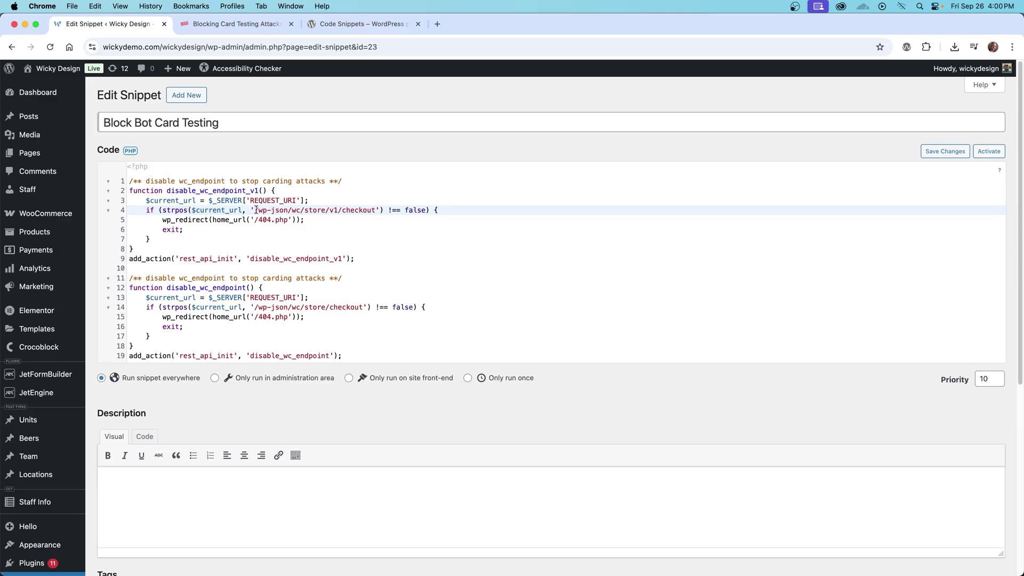
{"action": "left_click_drag", "start_coordinate": [255, 209], "coordinate": [376, 209]}
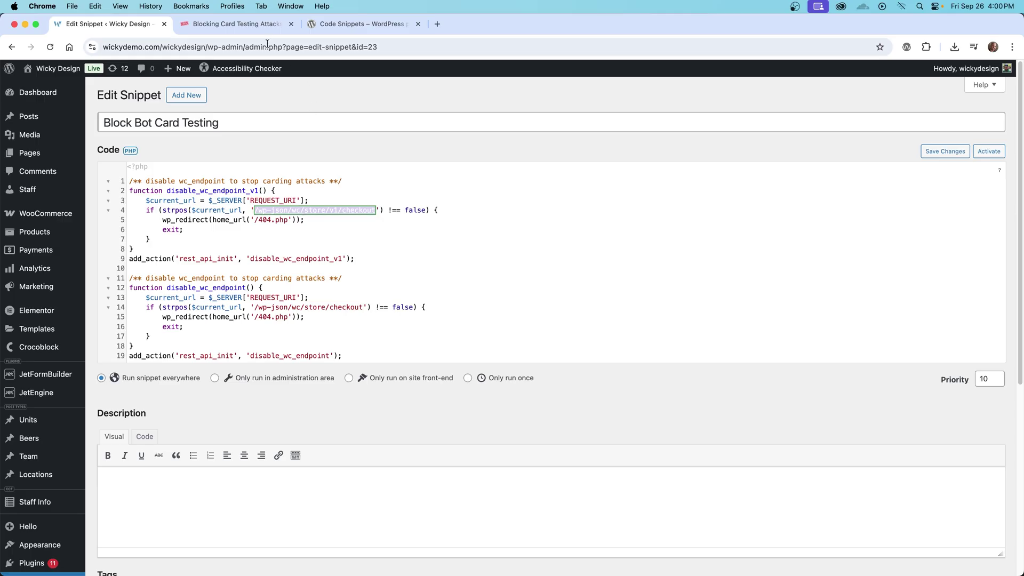
{"action": "left_click", "coordinate": [238, 24]}
{"action": "scroll", "coordinate": [228, 301], "scroll_direction": "down", "scroll_amount": 3}
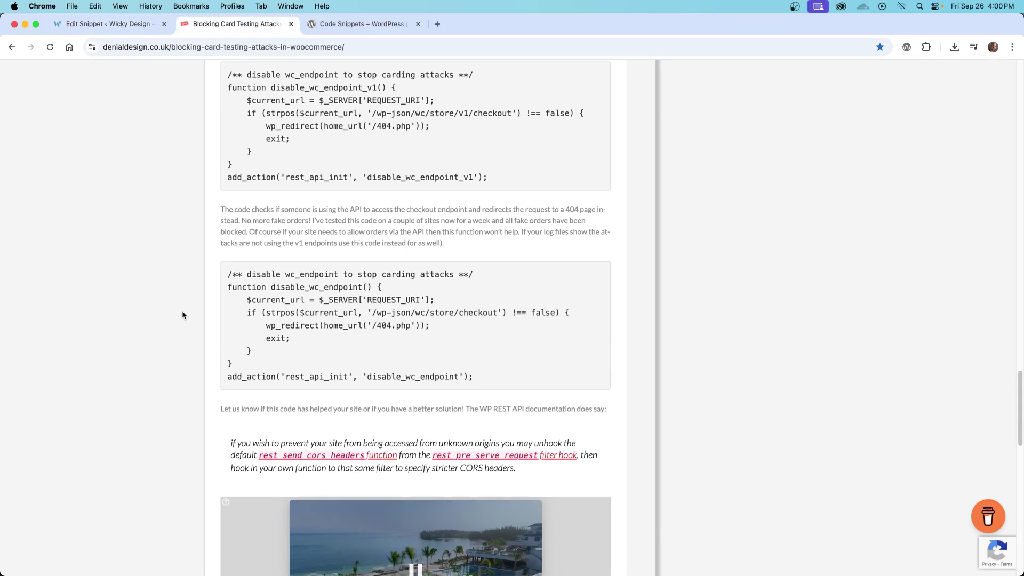
{"action": "scroll", "coordinate": [181, 311], "scroll_direction": "down", "scroll_amount": 2}
{"action": "scroll", "coordinate": [180, 308], "scroll_direction": "up", "scroll_amount": 5}
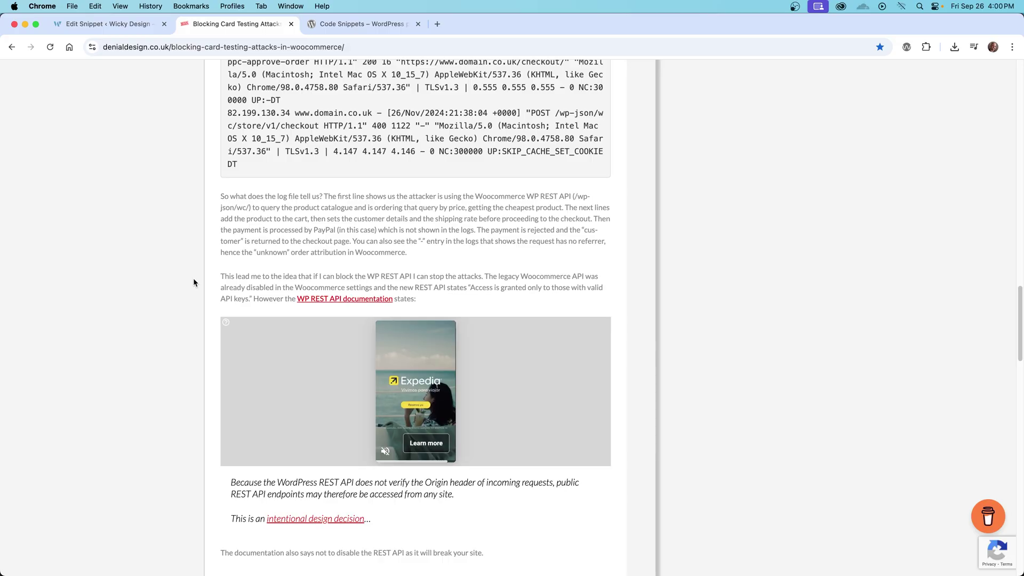
{"action": "left_click", "coordinate": [116, 25]}
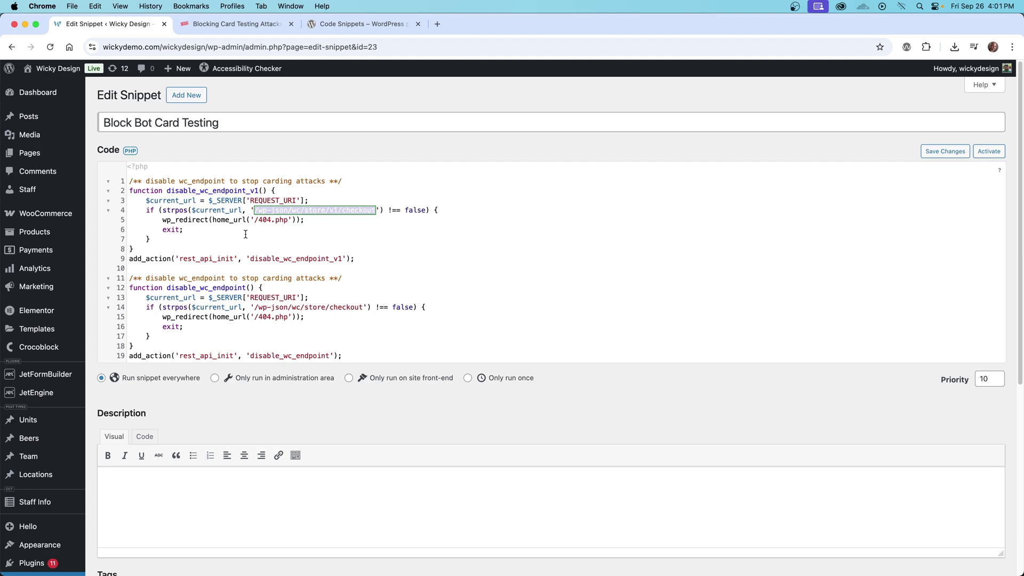
{"action": "left_click", "coordinate": [262, 220]}
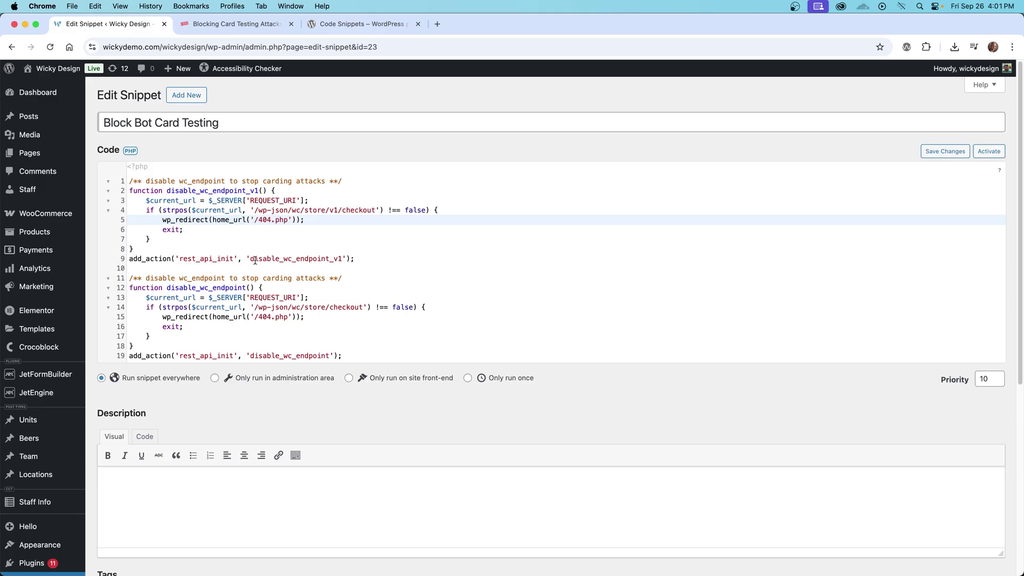
Save and activate the snippet, then load the v1 checkout endpoint to confirm the 404 redirect
{"action": "scroll", "coordinate": [229, 307], "scroll_direction": "down", "scroll_amount": 5}
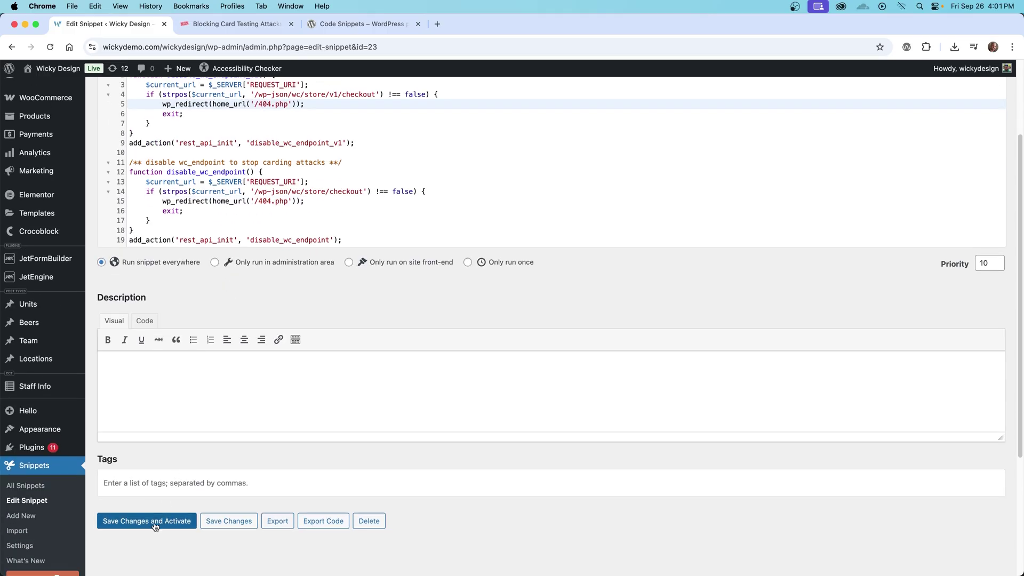
{"action": "left_click", "coordinate": [154, 522]}
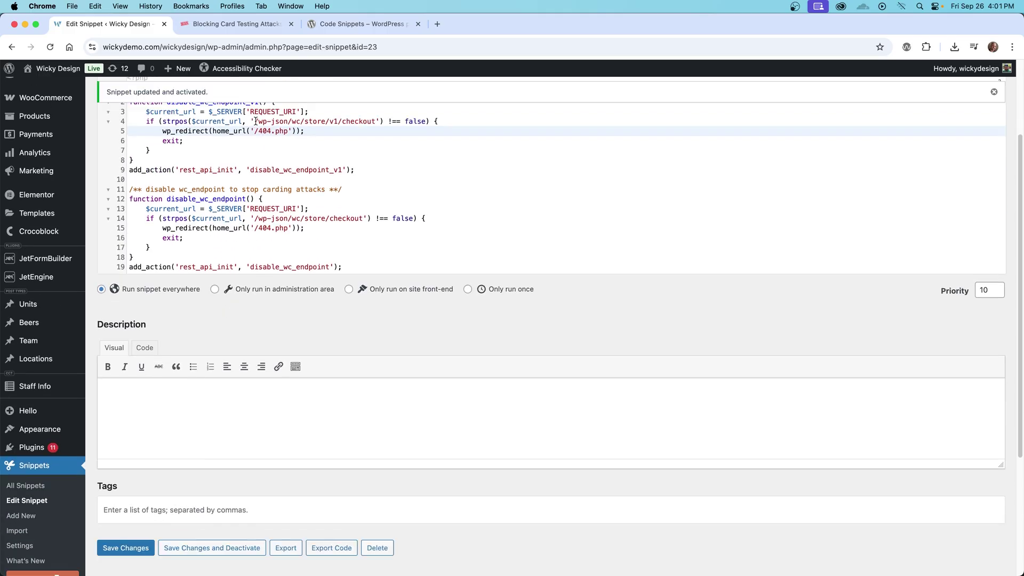
{"action": "left_click_drag", "start_coordinate": [256, 121], "coordinate": [377, 121]}
{"action": "key", "text": "super+c"}
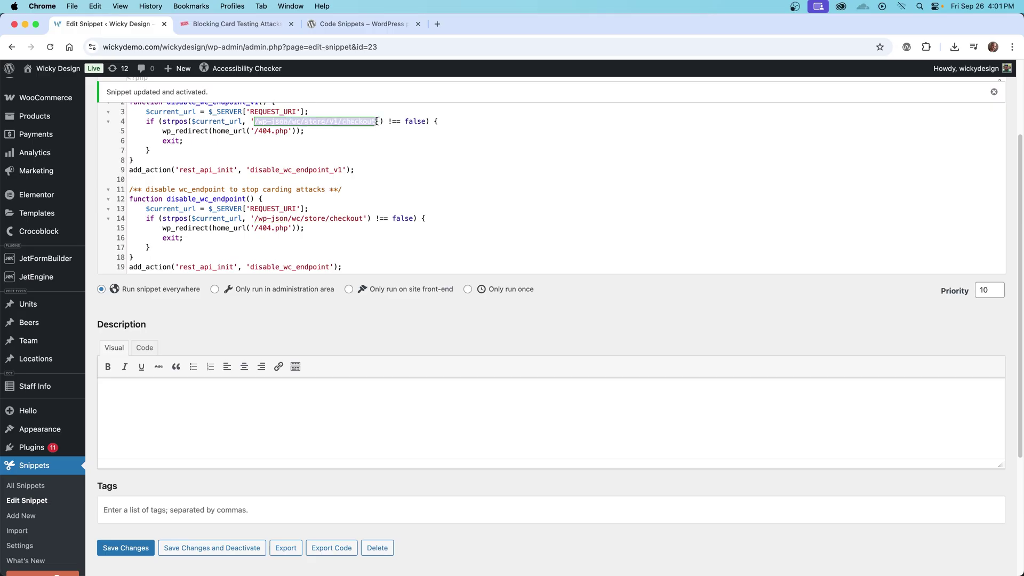
{"action": "scroll", "coordinate": [295, 112], "scroll_direction": "down", "scroll_amount": 1}
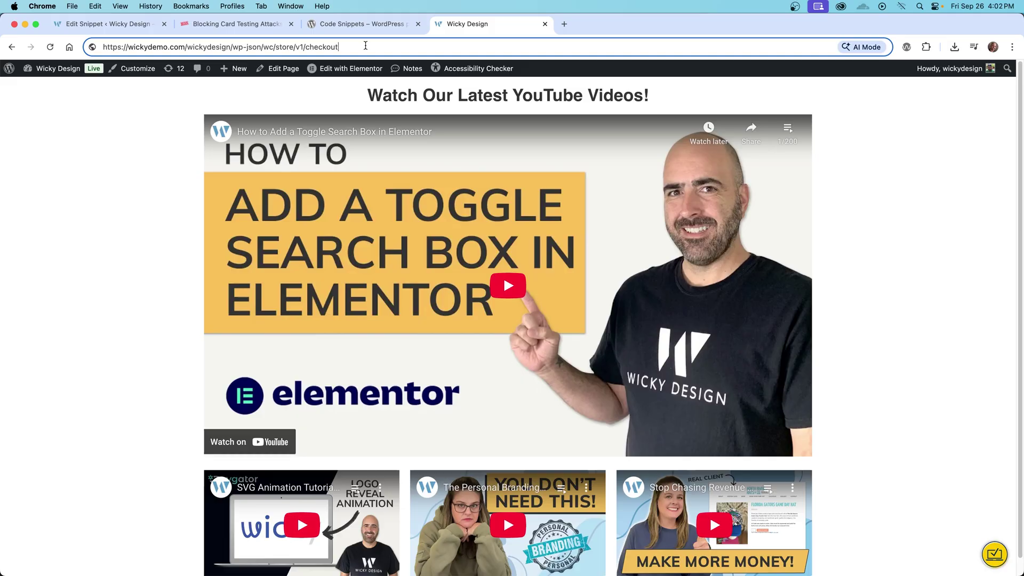
{"action": "key", "text": "Return"}
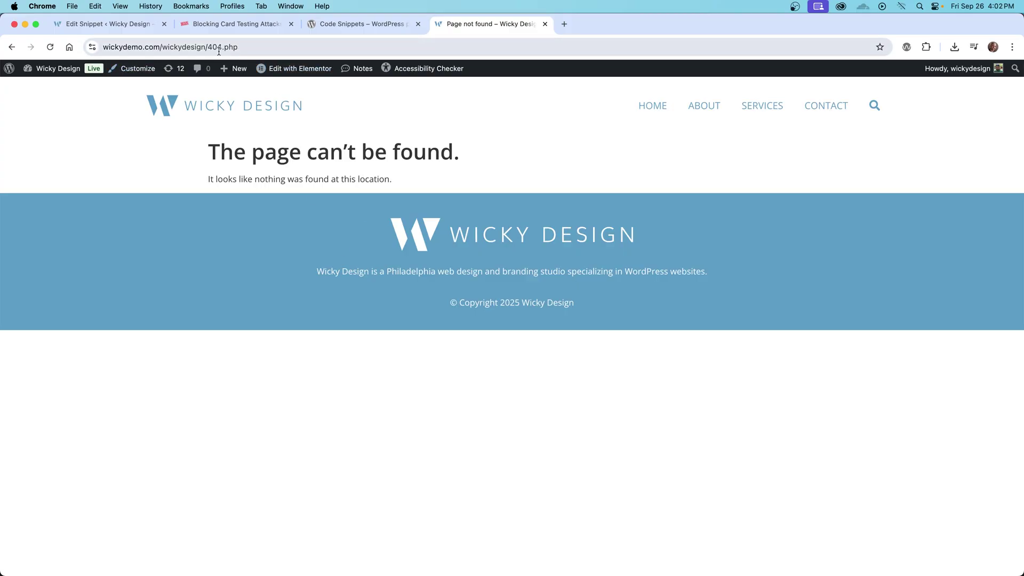
Save the snippet, then enter wickydemo.com/wickydesign/wp-json/wc/store/v1/checkout in the test tab
{"action": "left_click", "coordinate": [103, 26]}
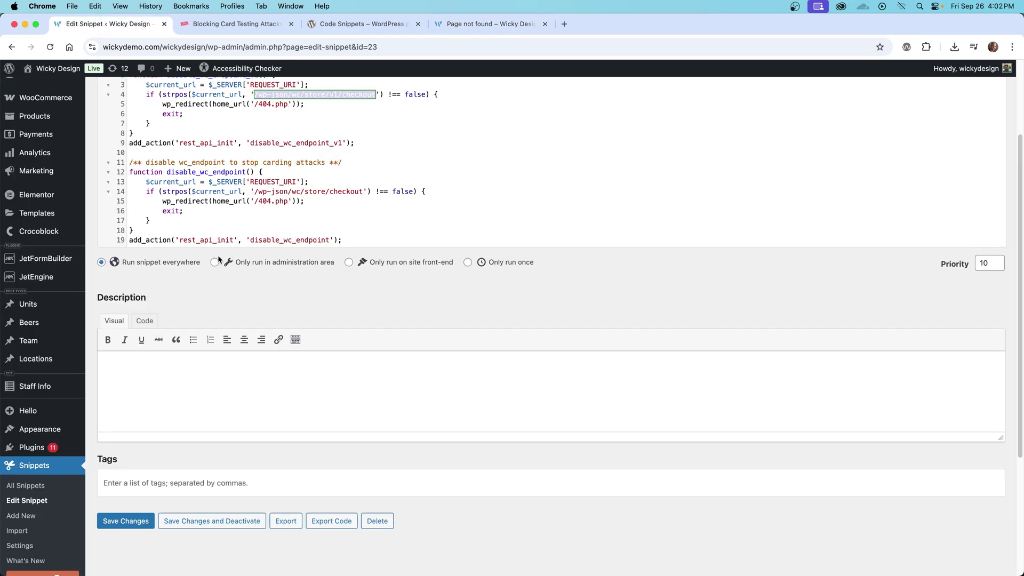
{"action": "left_click", "coordinate": [149, 524]}
{"action": "left_click", "coordinate": [501, 24]}
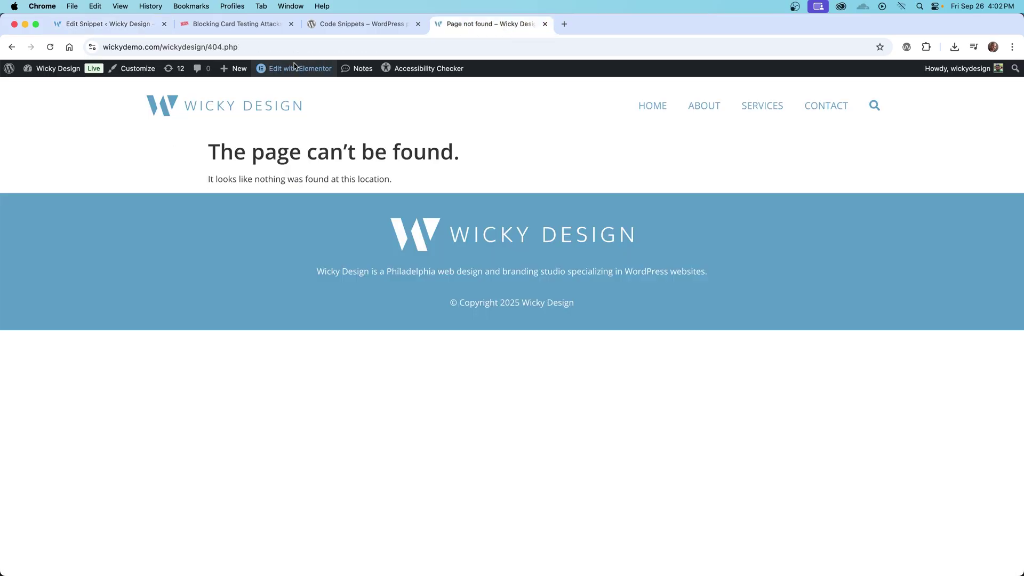
{"action": "left_click", "coordinate": [262, 46]}
{"action": "key", "text": "super+v"}
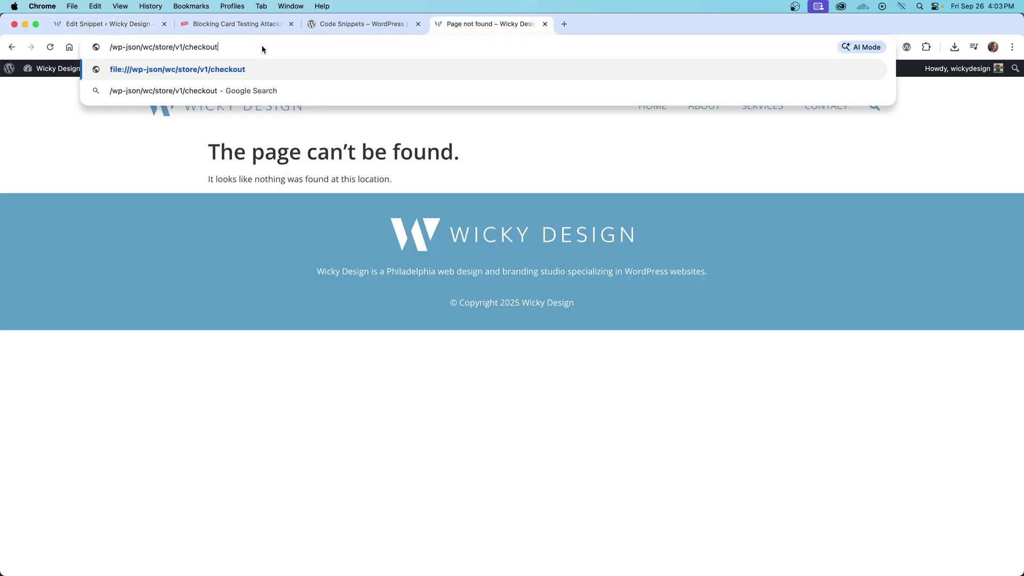
{"action": "left_click", "coordinate": [114, 46]}
{"action": "type", "text": "wickydemo.com/"}
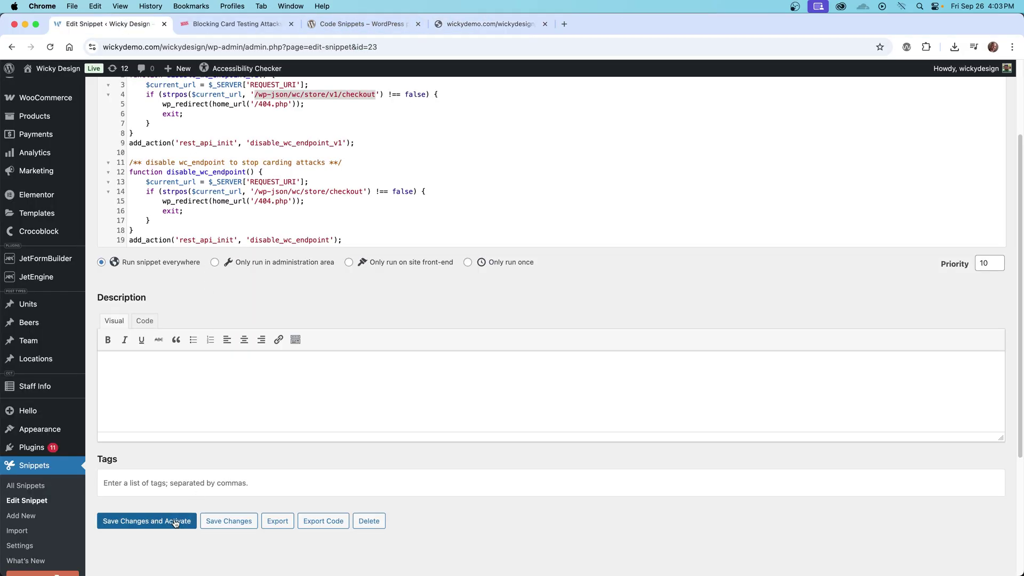
Save and activate the snippet, then review the v1 and store/ parts of both endpoint paths
{"action": "left_click", "coordinate": [173, 520]}
{"action": "scroll", "coordinate": [346, 273], "scroll_direction": "up", "scroll_amount": 3}
{"action": "left_click", "coordinate": [345, 274]}
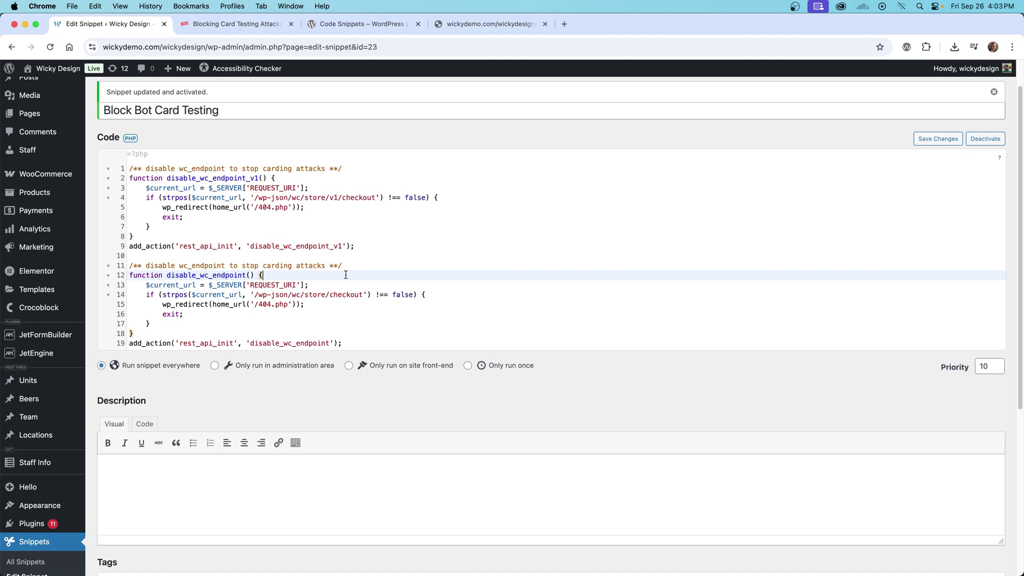
{"action": "scroll", "coordinate": [346, 275], "scroll_direction": "down", "scroll_amount": 1}
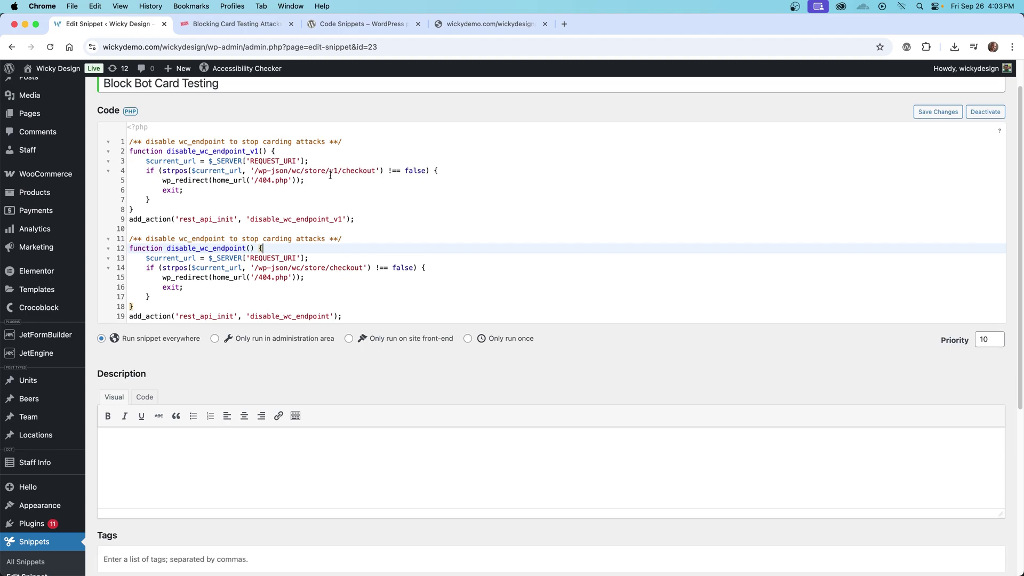
{"action": "double_click", "coordinate": [335, 169]}
{"action": "left_click", "coordinate": [318, 269]}
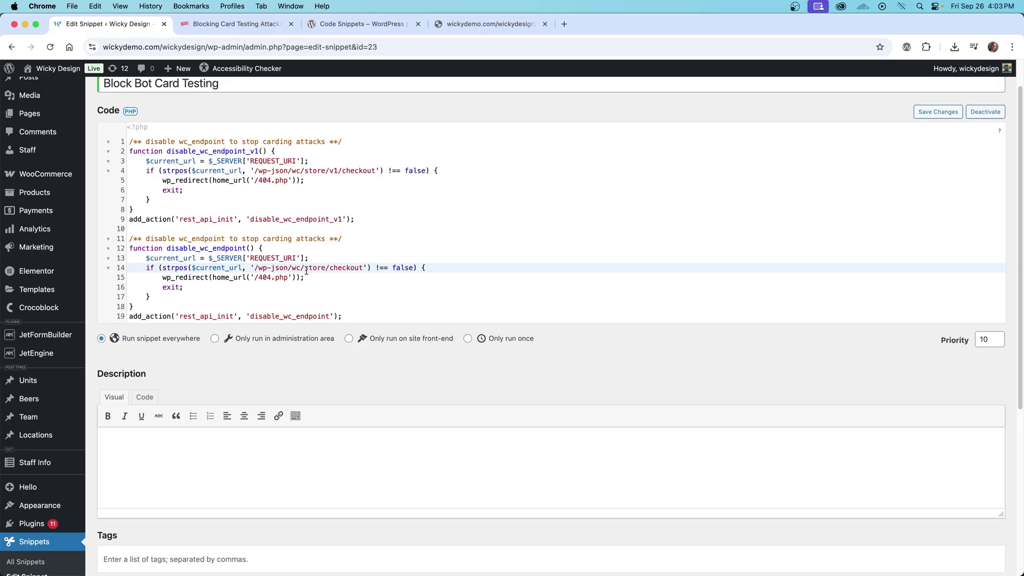
{"action": "left_click_drag", "start_coordinate": [308, 268], "coordinate": [330, 269]}
{"action": "left_click", "coordinate": [282, 277]}
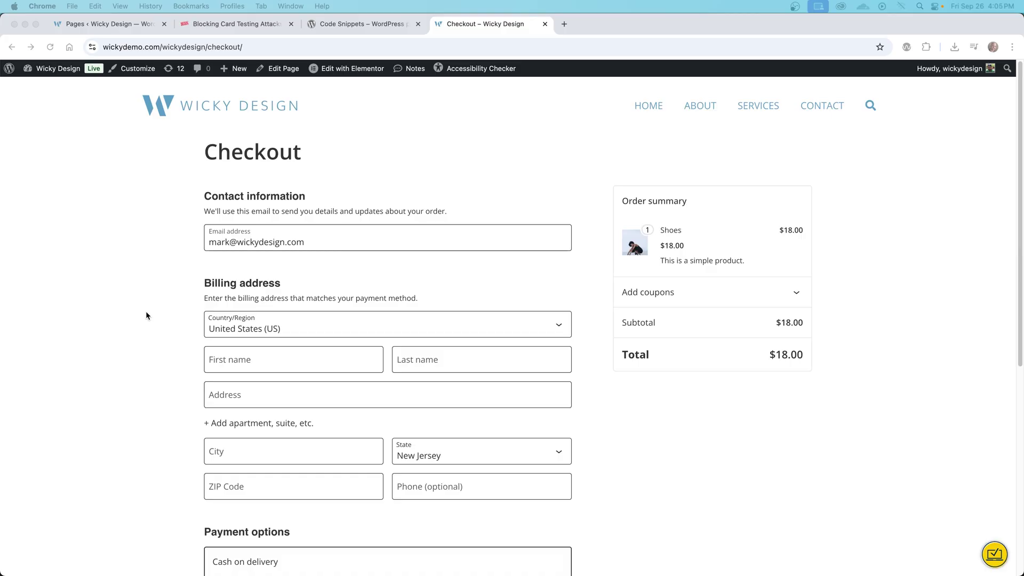
Open the console, try placing the empty order, then enter the test customer's first and last name
{"action": "key", "text": "super+alt+i"}
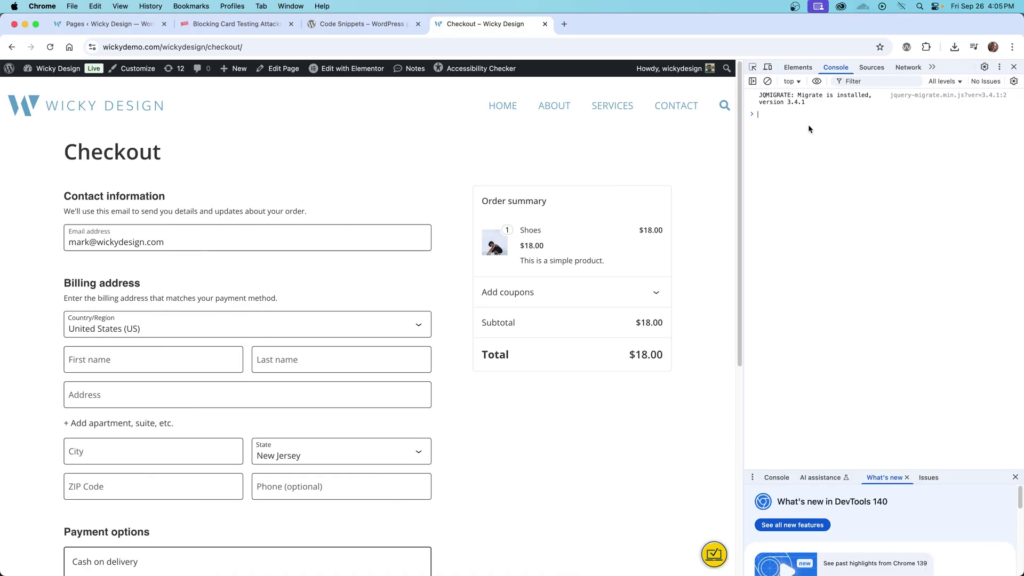
{"action": "scroll", "coordinate": [539, 400], "scroll_direction": "down", "scroll_amount": 5}
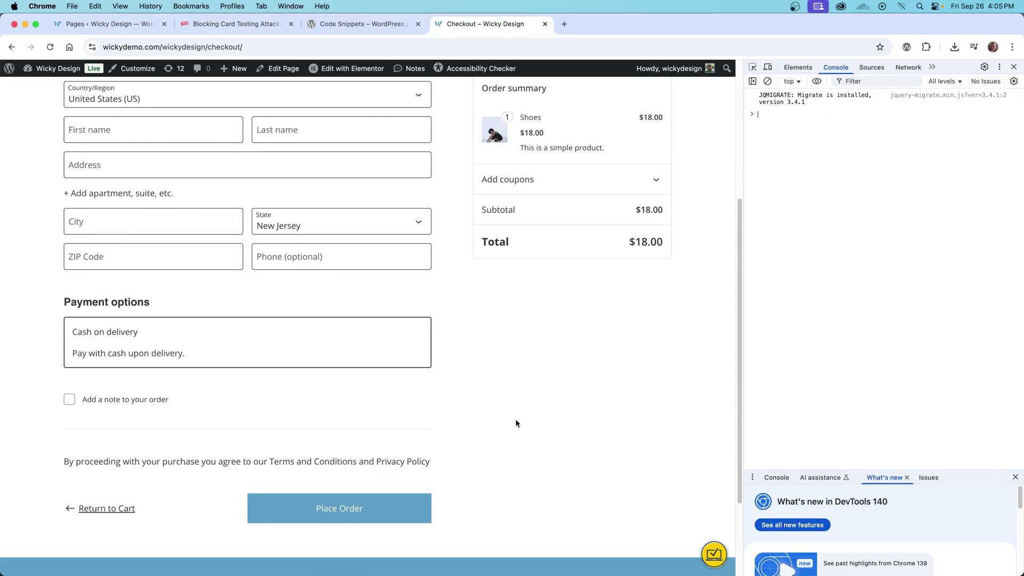
{"action": "left_click", "coordinate": [375, 505]}
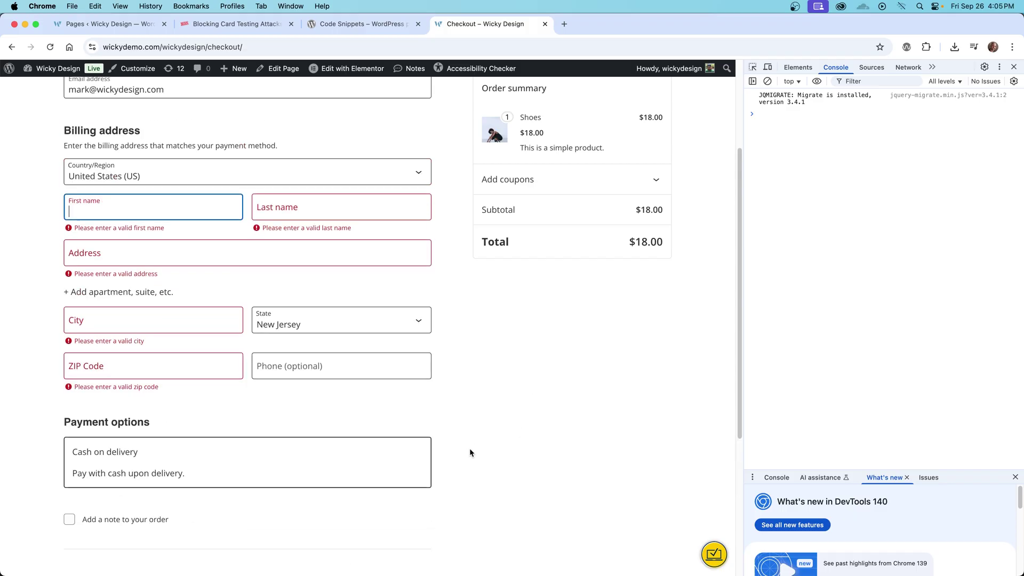
{"action": "key", "text": "Tab"}
{"action": "key", "text": "Tab"}
Fill in the billing street address, city, state and ZIP code, leaving phone empty
{"action": "type", "text": "123"}
{"action": "key", "text": "Tab"}
{"action": "key", "text": "Tab"}
{"action": "type", "text": "Tampa"}
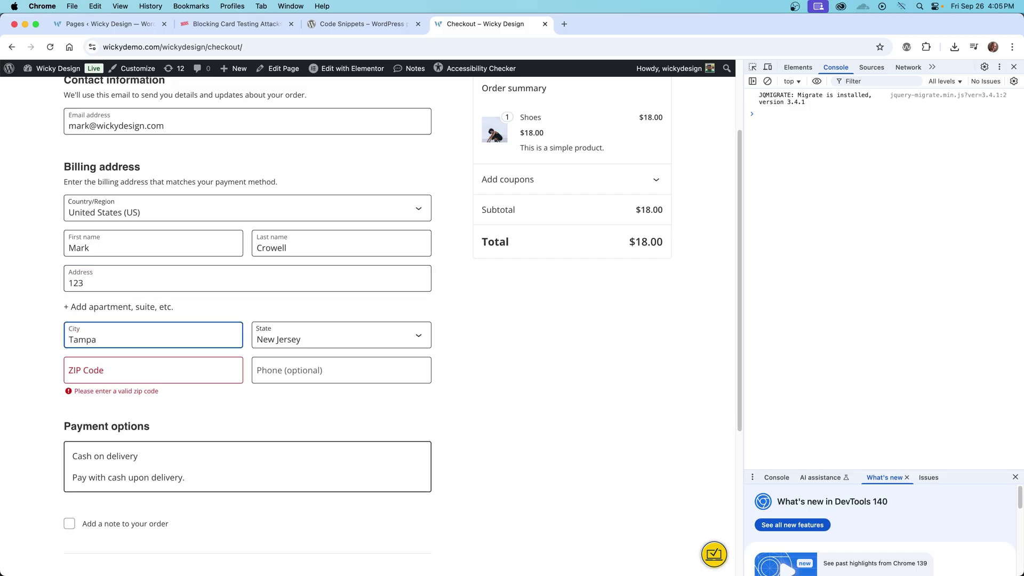
{"action": "key", "text": "Tab"}
{"action": "type", "text": "f"}
{"action": "key", "text": "Tab"}
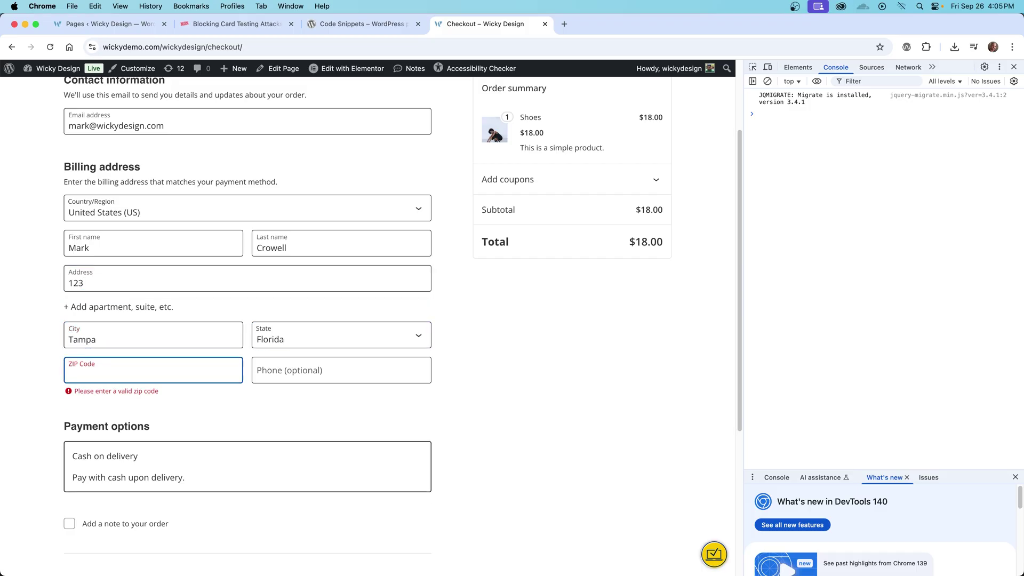
{"action": "type", "text": "33626"}
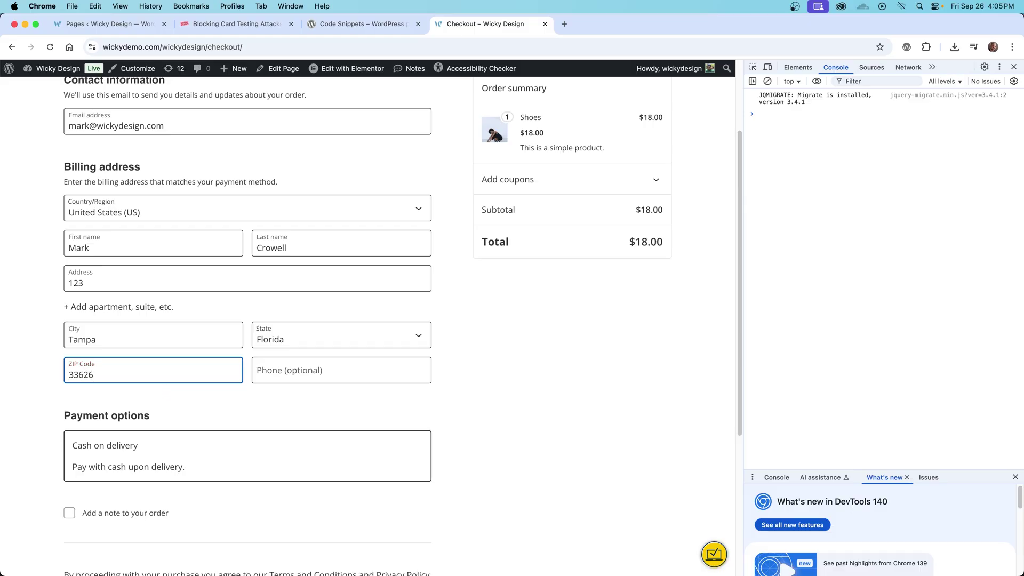
{"action": "key", "text": "Tab"}
{"action": "left_click", "coordinate": [507, 326]}
{"action": "scroll", "coordinate": [507, 326], "scroll_direction": "down", "scroll_amount": 1}
{"action": "scroll", "coordinate": [507, 331], "scroll_direction": "down", "scroll_amount": 3}
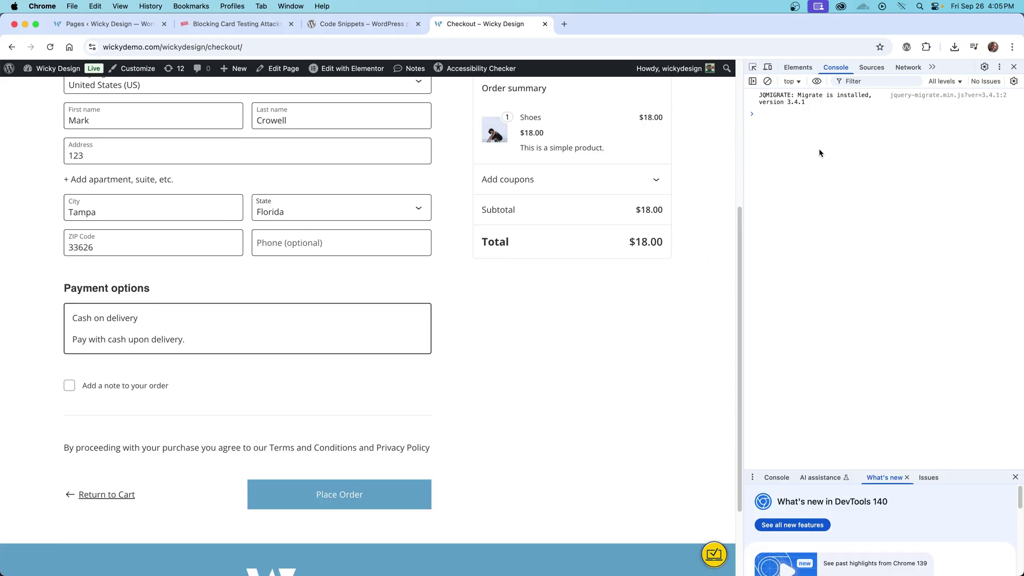
Place the order and see the console log a 404 for 404.php and a JSON SyntaxError
{"action": "left_click", "coordinate": [414, 495]}
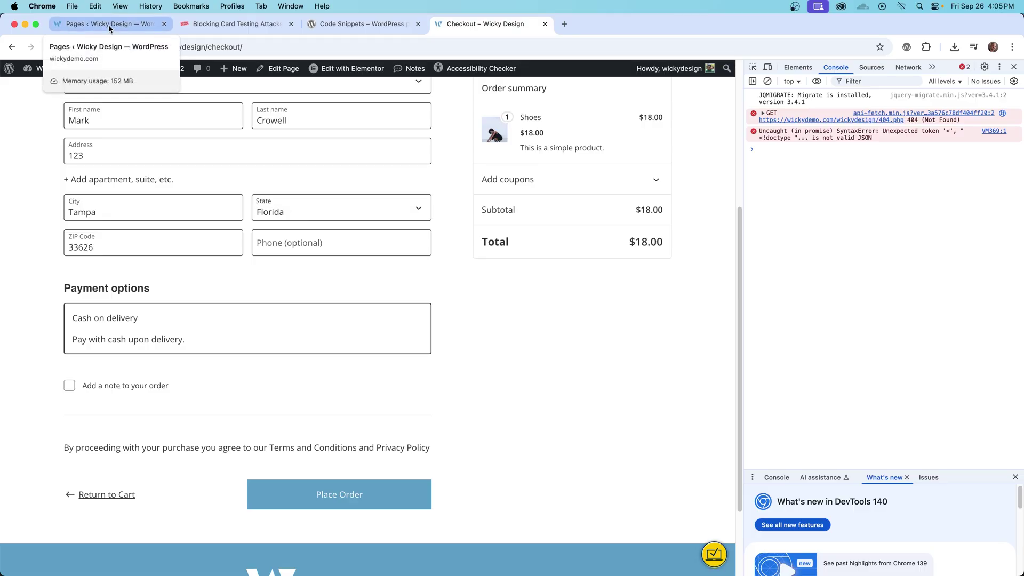
Edit the Checkout page and expand Checkout, Checkout Fields and Checkout Totals in List View
{"action": "left_click", "coordinate": [289, 73]}
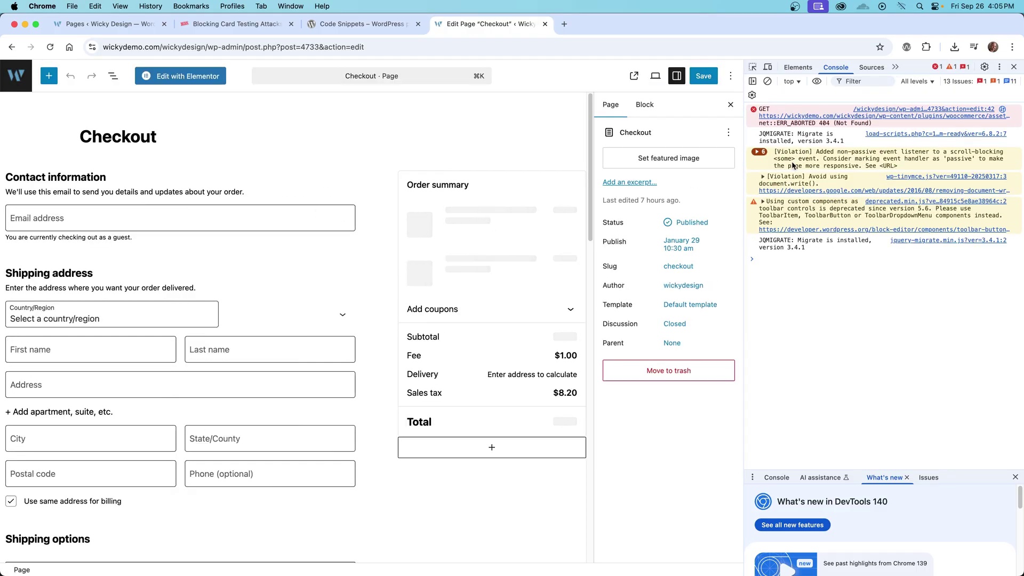
{"action": "key", "text": "super+alt+i"}
{"action": "left_click", "coordinate": [420, 264]}
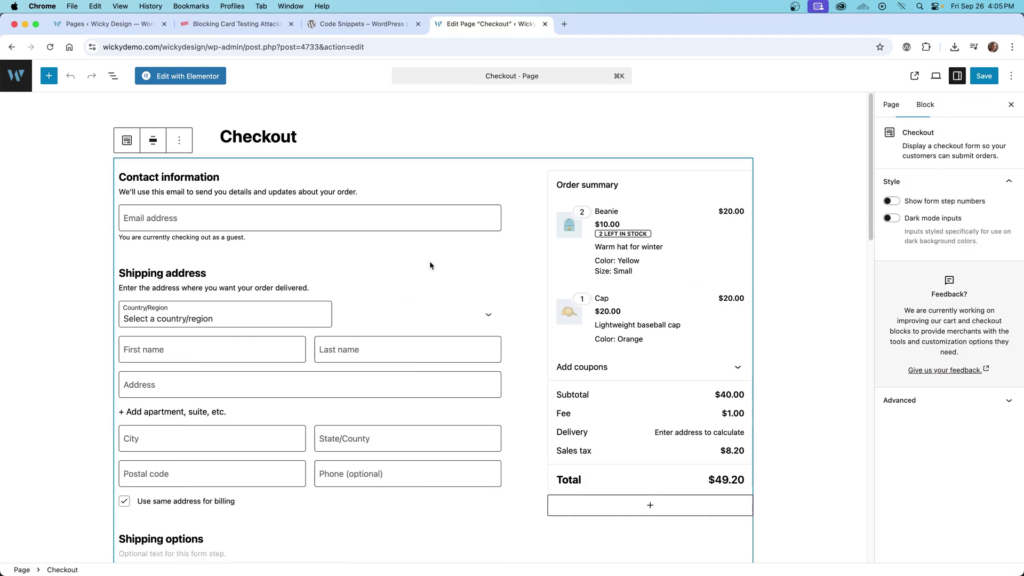
{"action": "left_click", "coordinate": [112, 76]}
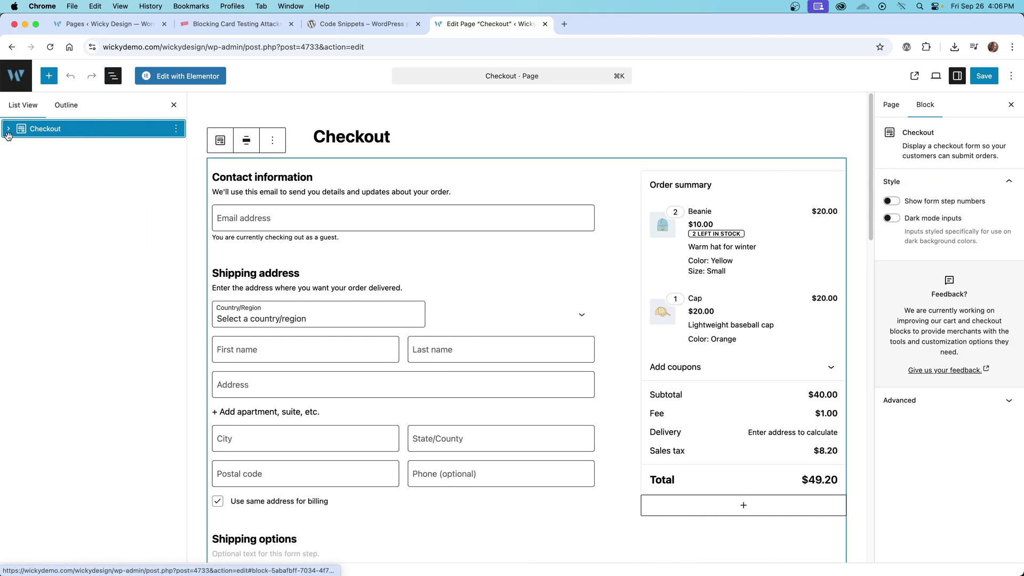
{"action": "left_click", "coordinate": [8, 129]}
{"action": "left_click", "coordinate": [28, 150]}
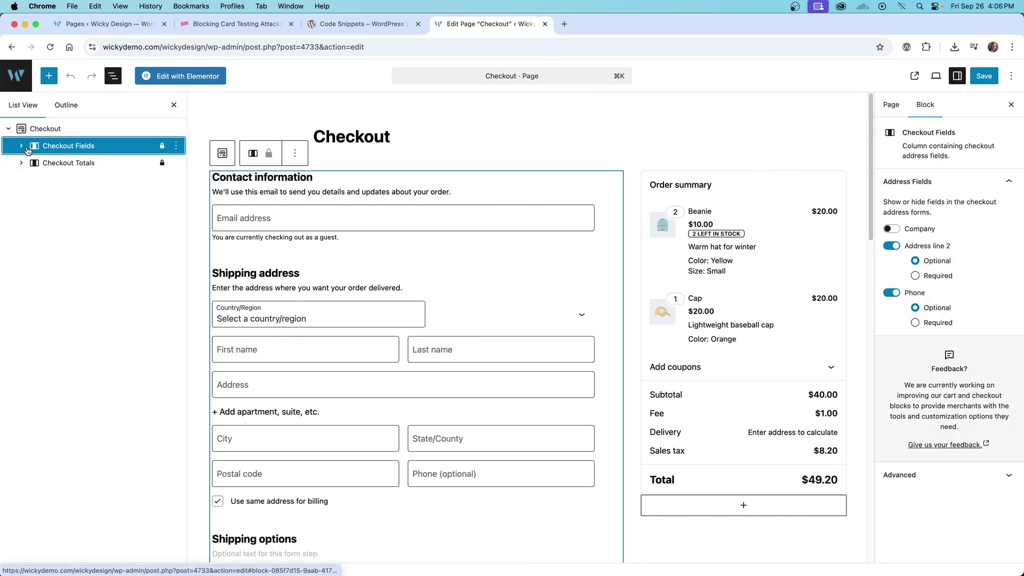
{"action": "left_click", "coordinate": [24, 368]}
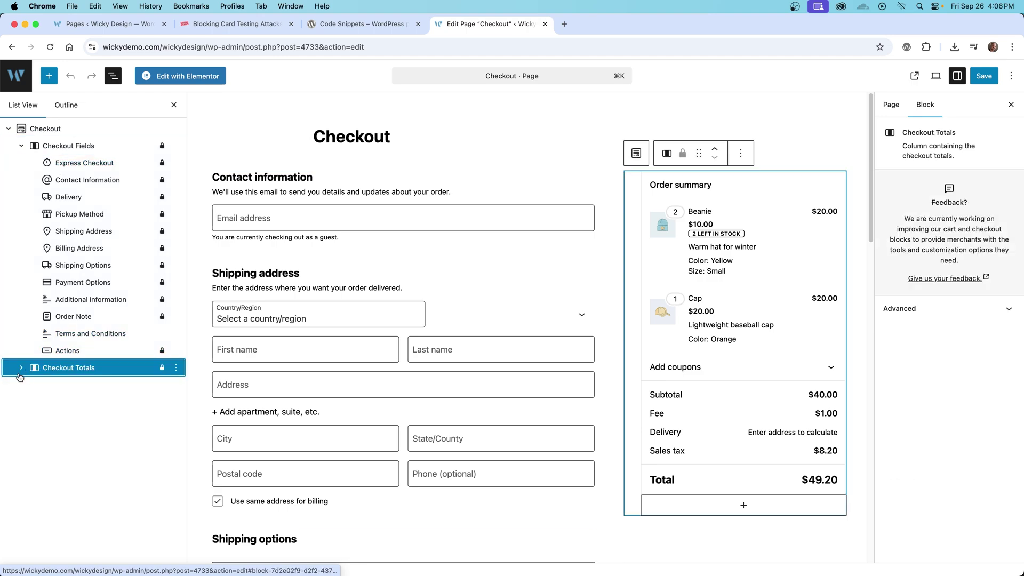
{"action": "left_click", "coordinate": [20, 374]}
{"action": "left_click", "coordinate": [456, 318]}
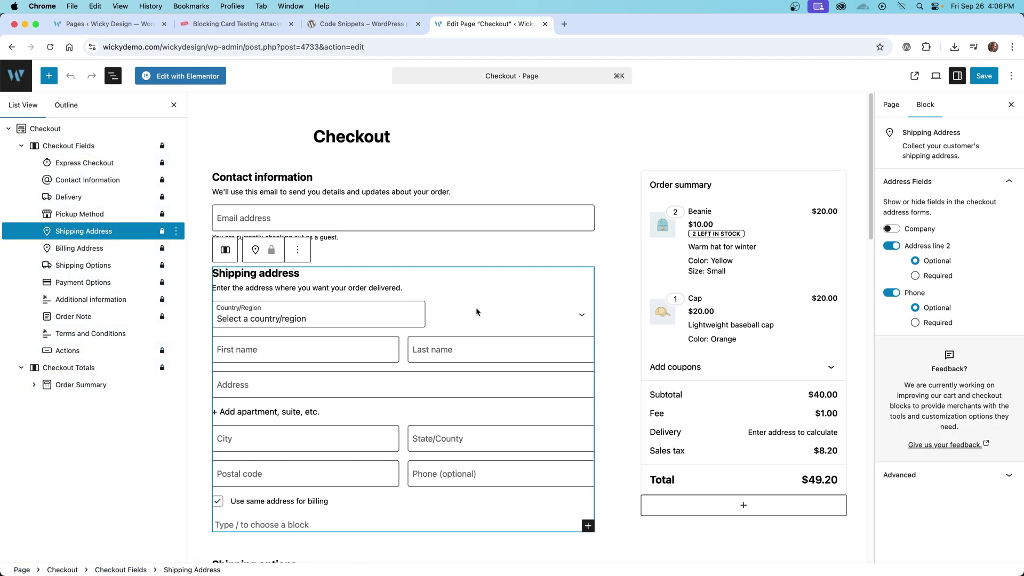